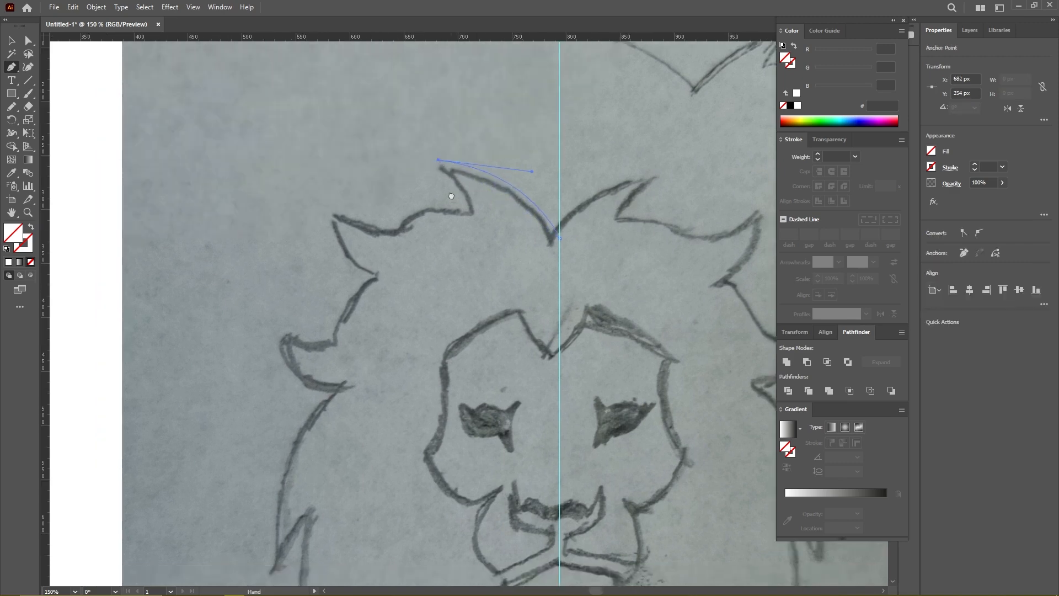
Step: Trace the mane's upper-left tufts over the sketch with the Pen tool, down to the notch above the side tuft
{"action": "left_click", "coordinate": [471, 214]}
{"action": "left_click_drag", "start_coordinate": [449, 194], "coordinate": [481, 193]}
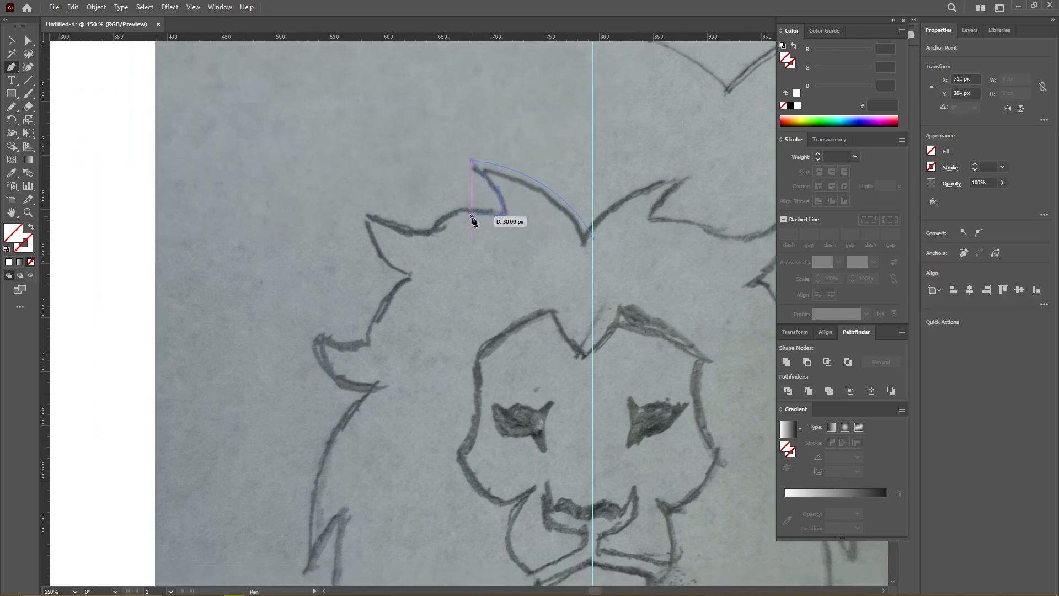
{"action": "left_click", "coordinate": [359, 203]}
{"action": "left_click_drag", "start_coordinate": [405, 277], "coordinate": [407, 233]}
{"action": "left_click", "coordinate": [424, 223]}
{"action": "mouse_move", "coordinate": [380, 291]}
{"action": "left_mouse_down"}
{"action": "mouse_move", "coordinate": [392, 262]}
{"action": "mouse_move", "coordinate": [403, 303]}
{"action": "mouse_move", "coordinate": [391, 304]}
{"action": "left_mouse_up"}
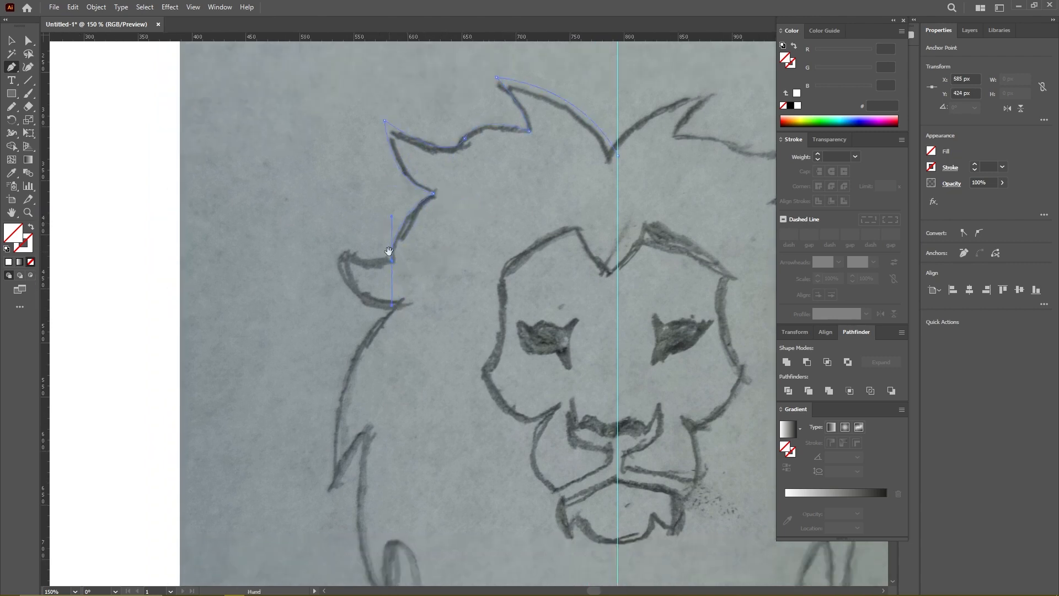
Step: Continue the Pen path around the left side tuft and along the long outer curve of the mane
{"action": "left_click_drag", "start_coordinate": [390, 255], "coordinate": [418, 265]}
{"action": "key", "text": "ctrl+z"}
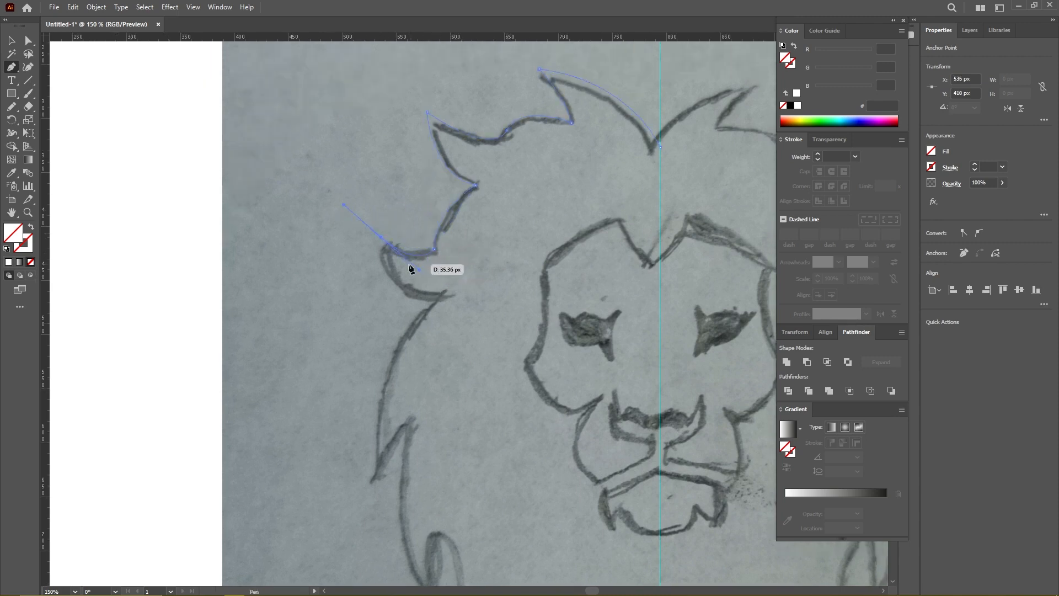
{"action": "left_click", "coordinate": [381, 238]}
{"action": "left_click_drag", "start_coordinate": [433, 301], "coordinate": [413, 269]}
{"action": "left_click_drag", "start_coordinate": [413, 269], "coordinate": [377, 192]}
{"action": "left_click", "coordinate": [444, 248]}
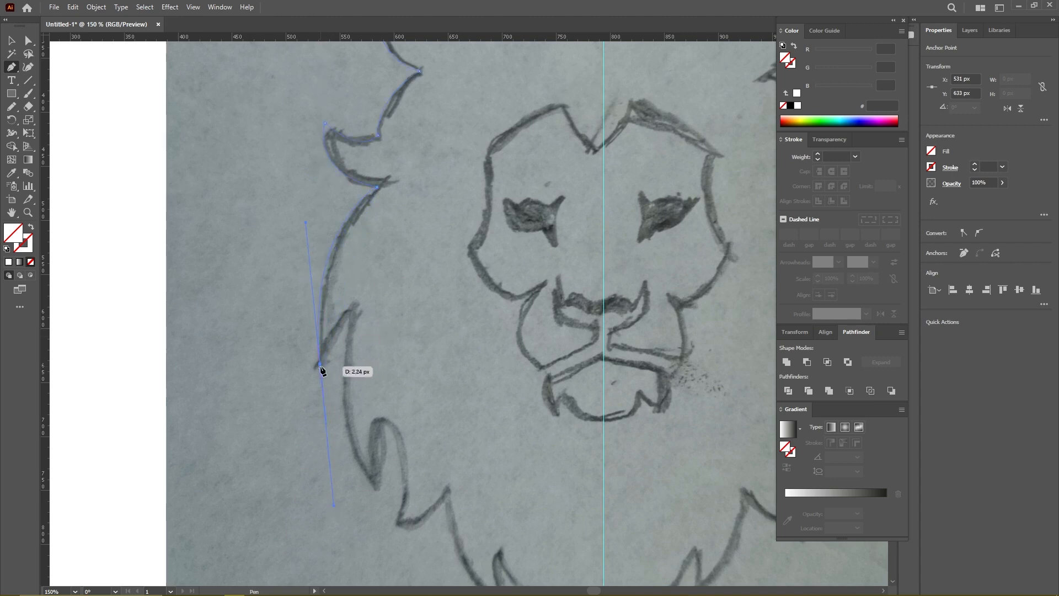
Step: Trace the pointed spike at the end of the long outer curve and the strand running down from it
{"action": "left_click_drag", "start_coordinate": [322, 371], "coordinate": [321, 366]}
{"action": "left_click", "coordinate": [320, 364]}
{"action": "left_click_drag", "start_coordinate": [356, 305], "coordinate": [374, 316]}
{"action": "left_click", "coordinate": [355, 306]}
{"action": "left_click_drag", "start_coordinate": [381, 502], "coordinate": [369, 433]}
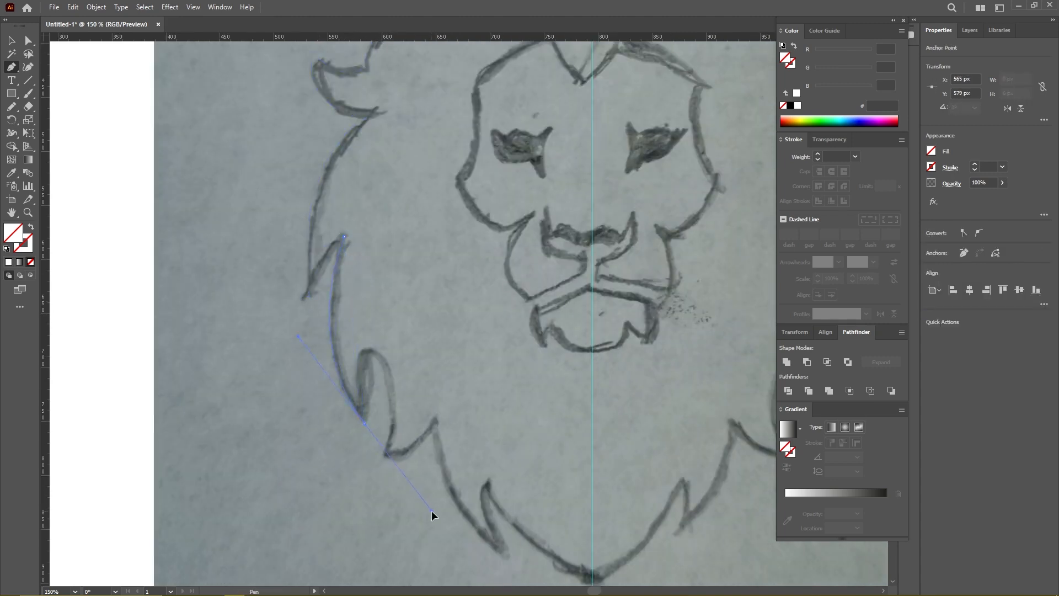
Step: Trace the curled lower-left tuft and the next small tip of the mane with curved Pen segments
{"action": "left_click_drag", "start_coordinate": [406, 413], "coordinate": [386, 330]}
{"action": "left_click", "coordinate": [367, 350]}
{"action": "left_click_drag", "start_coordinate": [390, 458], "coordinate": [387, 417]}
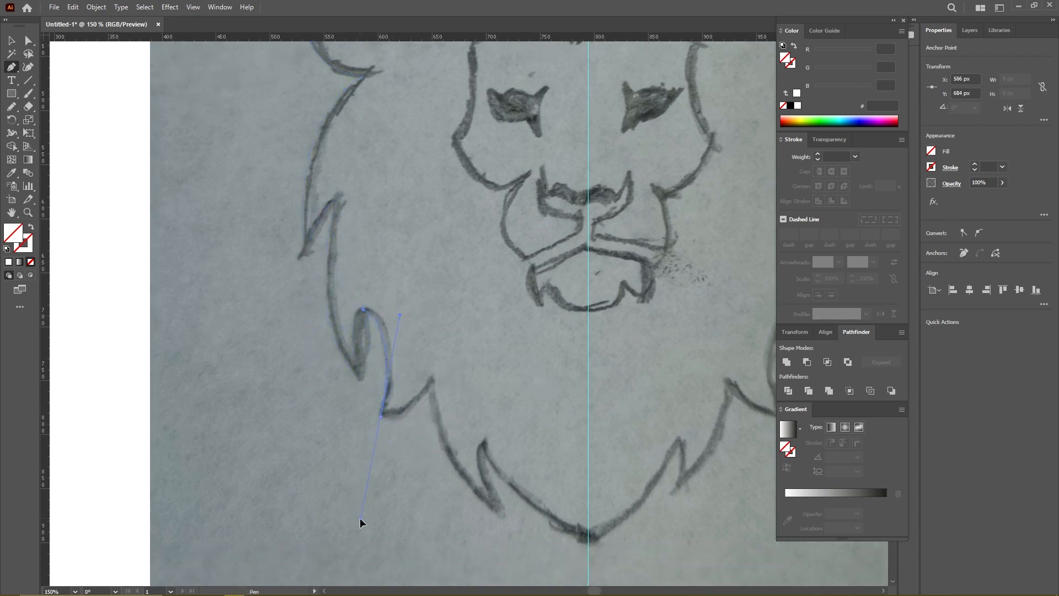
{"action": "left_click_drag", "start_coordinate": [414, 453], "coordinate": [411, 422]}
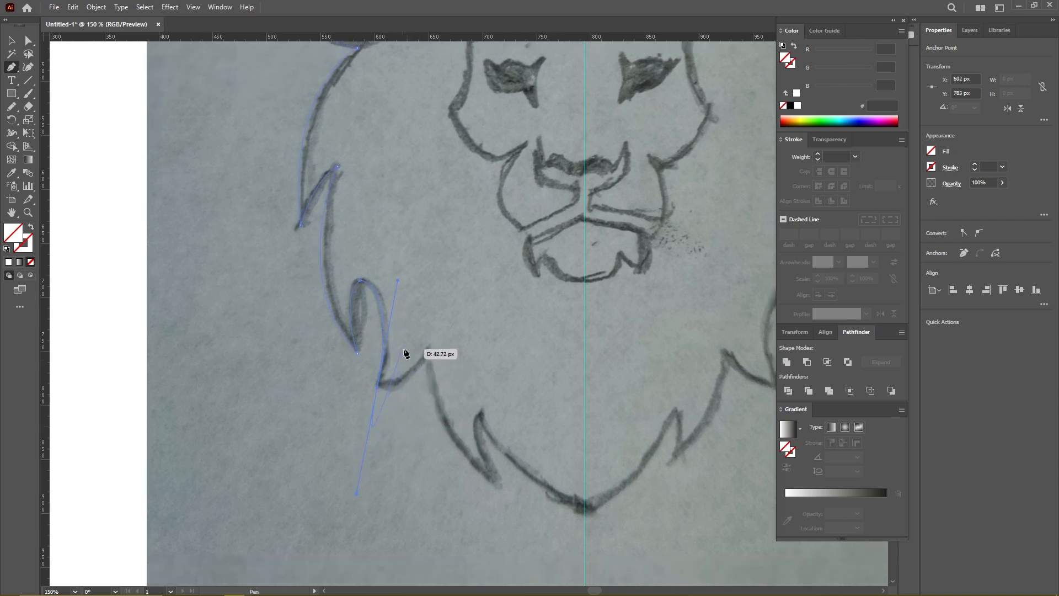
{"action": "left_click_drag", "start_coordinate": [413, 384], "coordinate": [421, 347]}
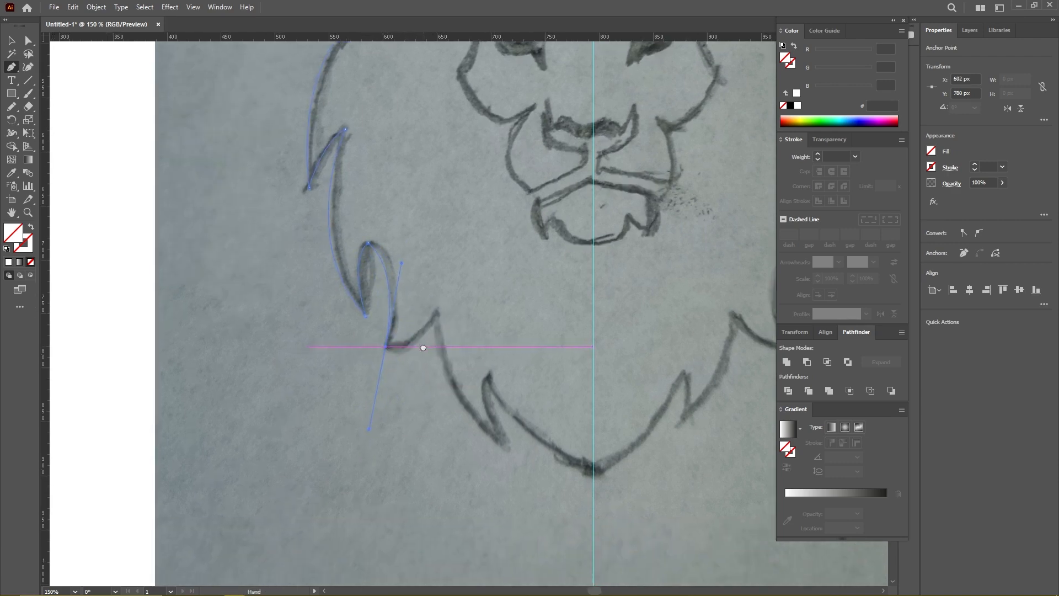
{"action": "left_click", "coordinate": [439, 309]}
{"action": "left_click", "coordinate": [439, 309]}
Step: Trace the lowest mane strand and tuft, ending in a corner point on the centre guide at the mane's bottom
{"action": "left_click_drag", "start_coordinate": [457, 340], "coordinate": [416, 242]}
{"action": "left_click_drag", "start_coordinate": [468, 356], "coordinate": [549, 416]}
{"action": "left_click", "coordinate": [468, 357]}
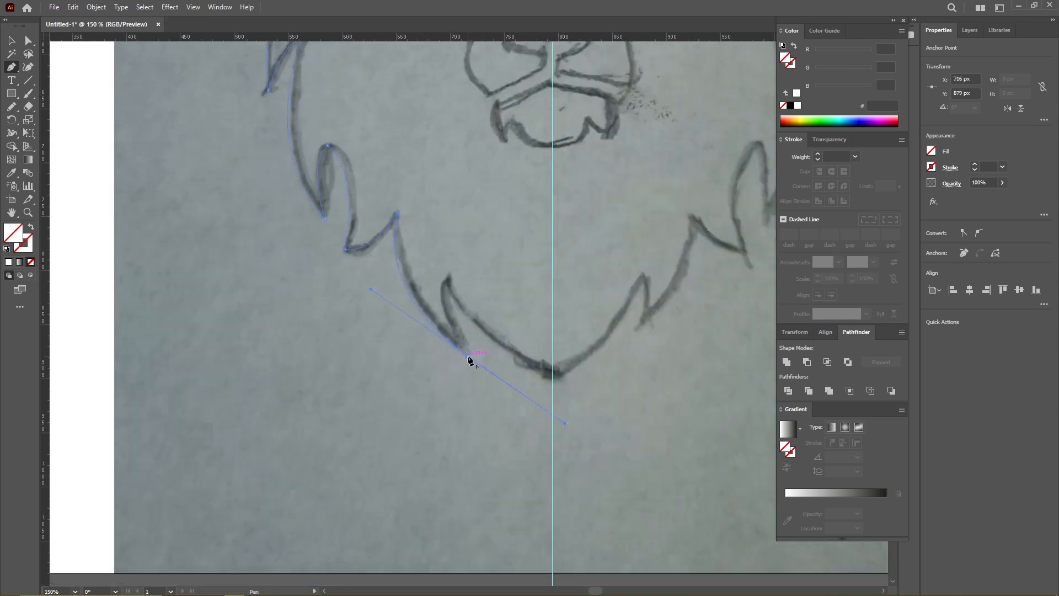
{"action": "left_click", "coordinate": [447, 279]}
{"action": "left_click_drag", "start_coordinate": [481, 318], "coordinate": [469, 283]}
{"action": "left_click_drag", "start_coordinate": [540, 354], "coordinate": [588, 383]}
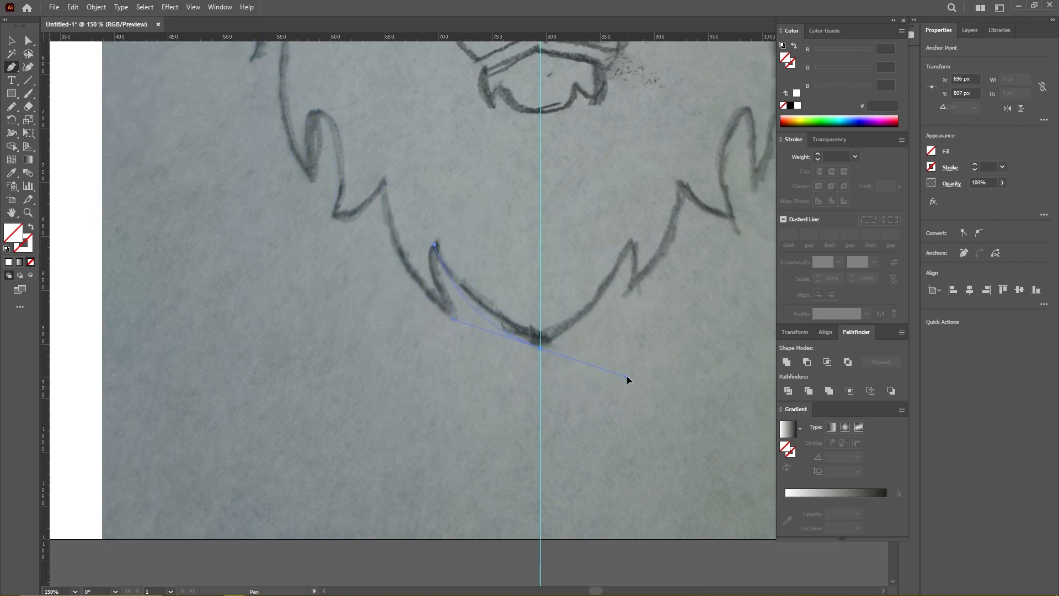
{"action": "left_click", "coordinate": [540, 346]}
Step: Continue the path up the guide, trace the left half of the chin and follow the upper lip line back to the guide
{"action": "scroll", "coordinate": [542, 347], "scroll_direction": "up", "scroll_amount": 5}
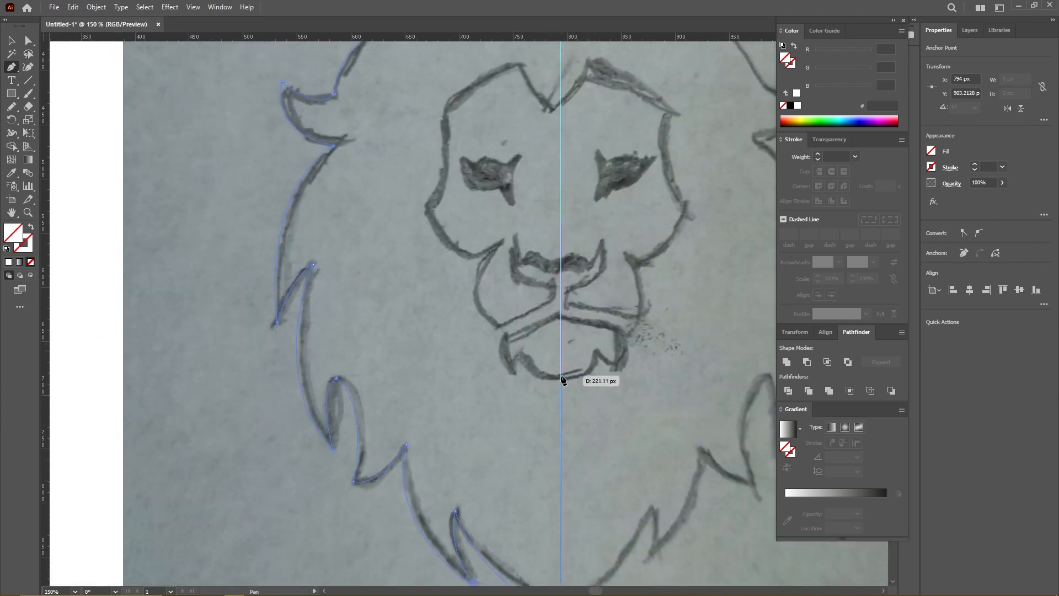
{"action": "scroll", "coordinate": [560, 362], "scroll_direction": "up", "scroll_amount": 1}
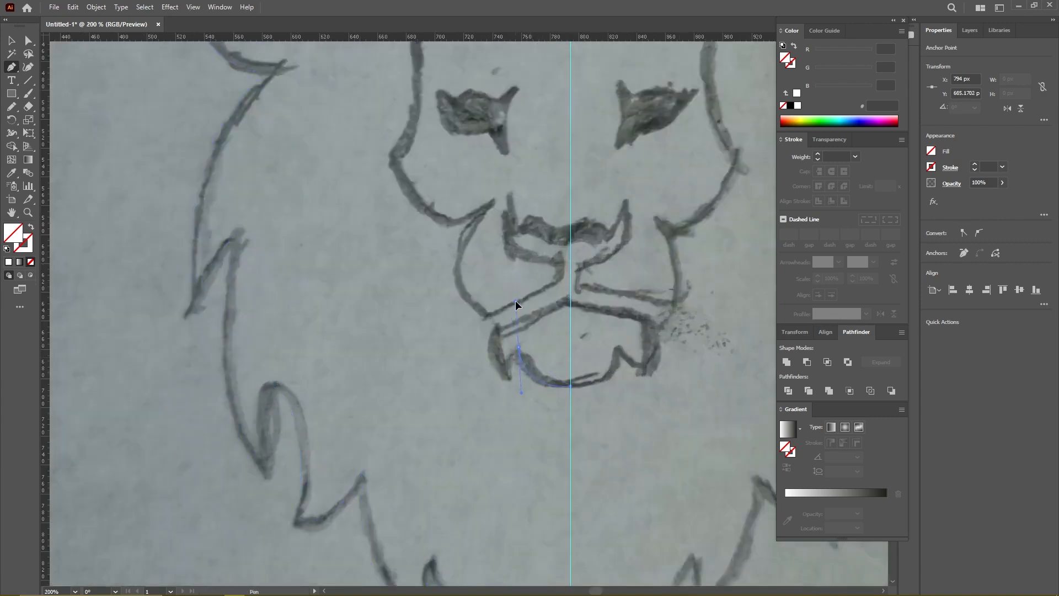
{"action": "left_click_drag", "start_coordinate": [515, 301], "coordinate": [518, 302]}
{"action": "left_click_drag", "start_coordinate": [509, 399], "coordinate": [521, 390]}
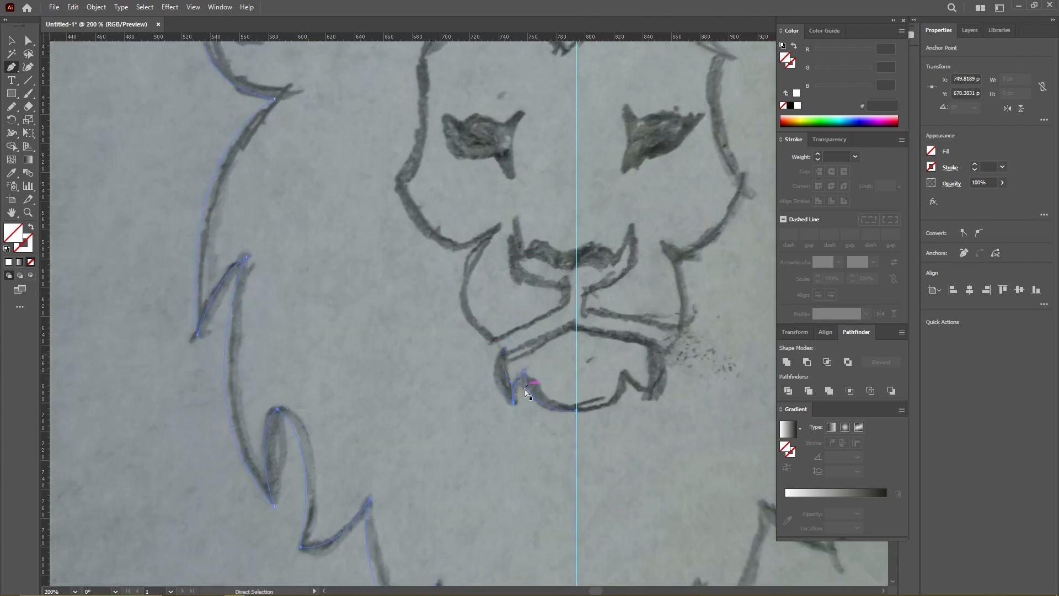
{"action": "left_click_drag", "start_coordinate": [502, 350], "coordinate": [518, 315]}
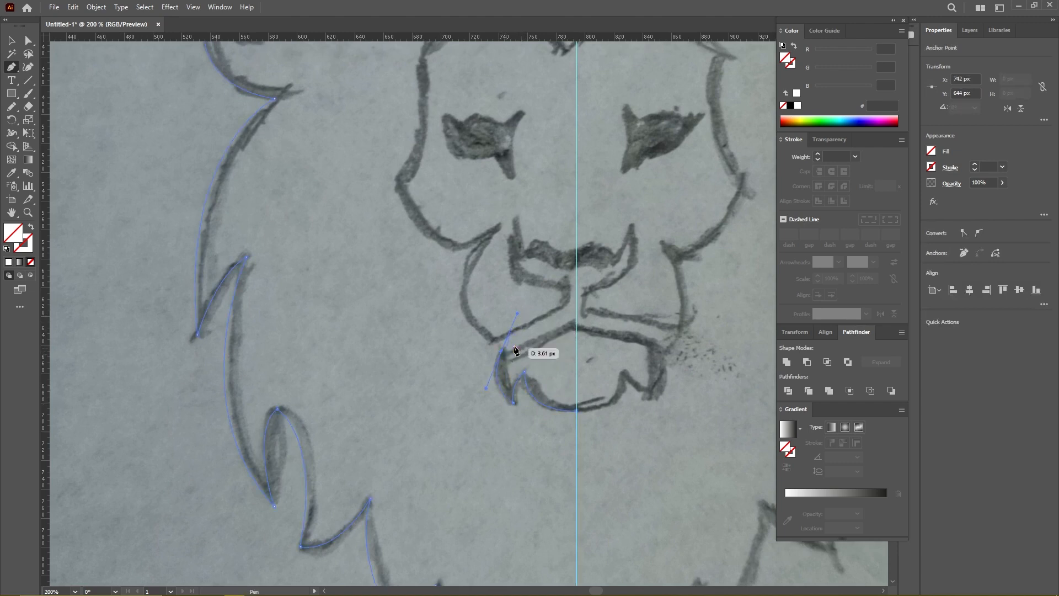
{"action": "left_click", "coordinate": [575, 320]}
Step: Extend the path up the guide to the top of the nose and across to the left nostril's upper tip
{"action": "left_click_drag", "start_coordinate": [583, 290], "coordinate": [583, 308]}
{"action": "mouse_move", "coordinate": [533, 264]}
{"action": "left_mouse_down"}
{"action": "mouse_move", "coordinate": [539, 287]}
{"action": "mouse_move", "coordinate": [583, 290]}
{"action": "mouse_move", "coordinate": [533, 294]}
{"action": "mouse_move", "coordinate": [523, 265]}
{"action": "left_mouse_up"}
{"action": "key", "text": "ctrl+z"}
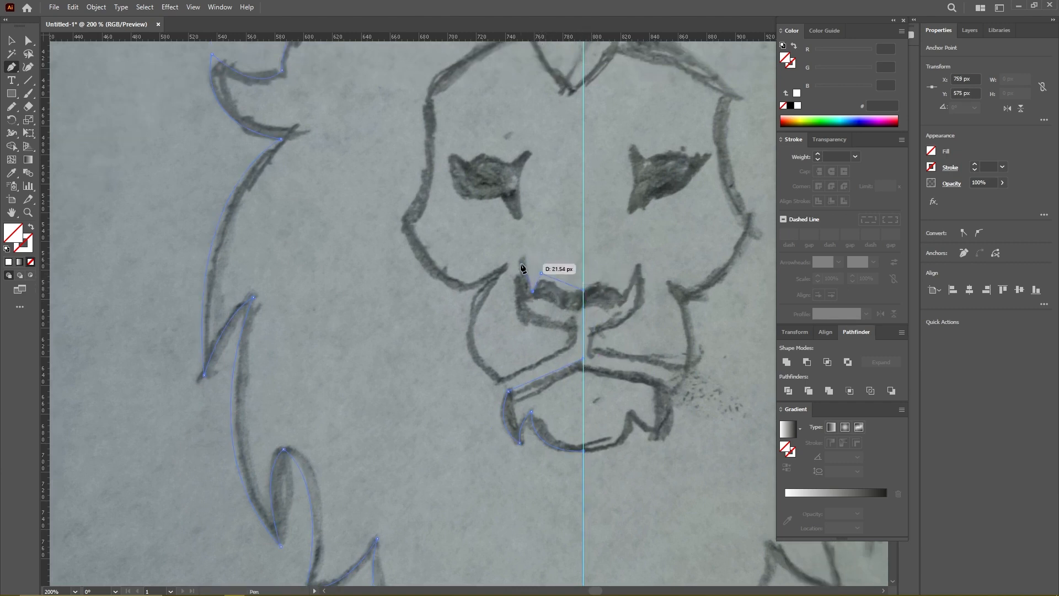
{"action": "left_click", "coordinate": [521, 264]}
Step: Trace the outer edge of the nostril, the underside of the nose and the mouth line to the muzzle's lower corner
{"action": "left_click_drag", "start_coordinate": [527, 322], "coordinate": [547, 342]}
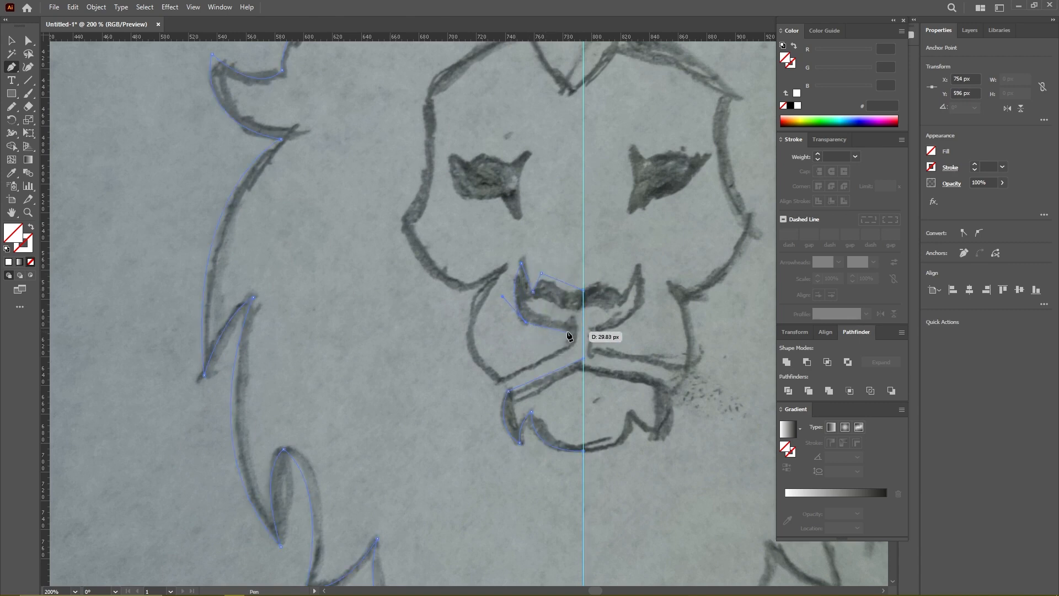
{"action": "left_click_drag", "start_coordinate": [528, 359], "coordinate": [503, 382]}
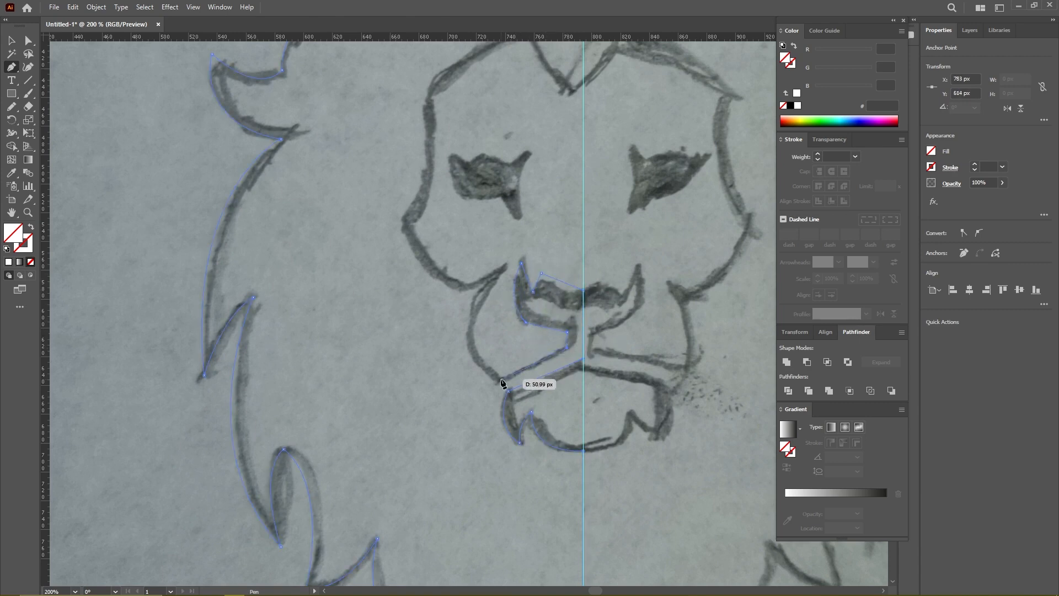
{"action": "left_click_drag", "start_coordinate": [532, 323], "coordinate": [525, 315]}
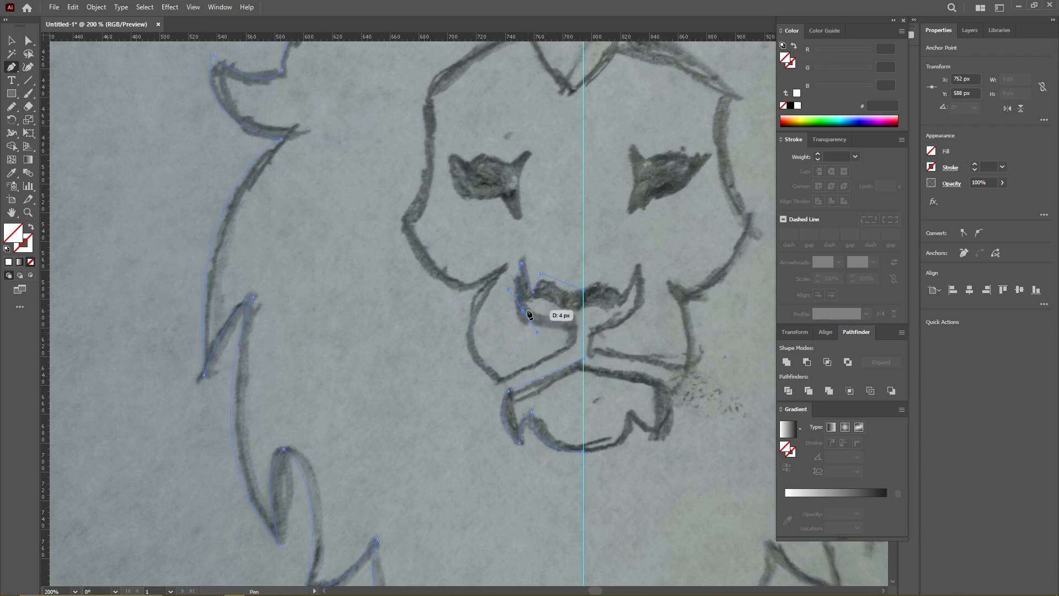
{"action": "left_click", "coordinate": [569, 327]}
{"action": "left_click", "coordinate": [569, 345]}
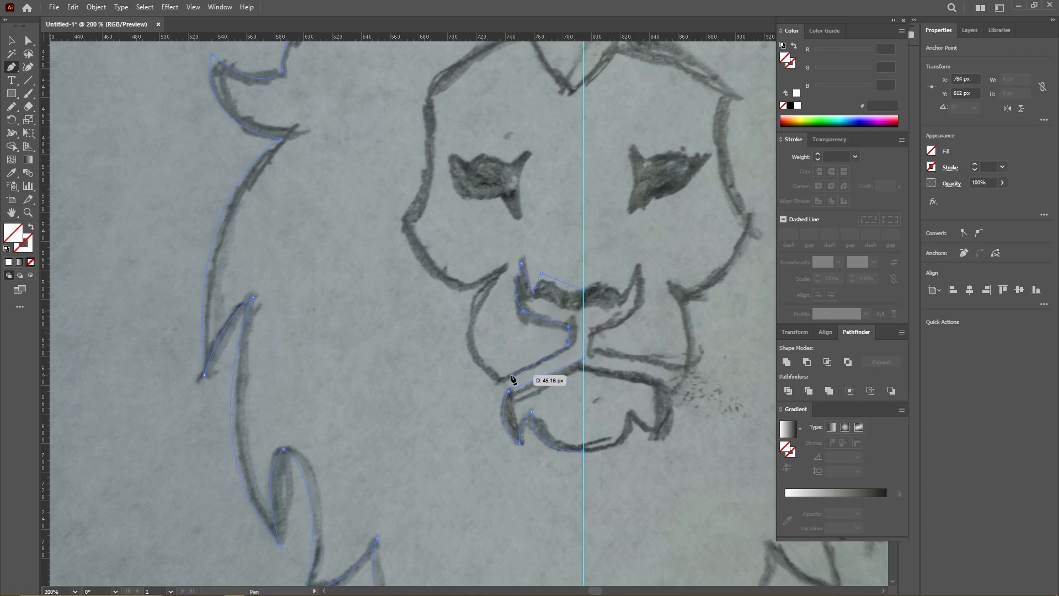
{"action": "left_click", "coordinate": [498, 377]}
Step: Trace the left side of the muzzle and the outer edge of the cheek up to the brow corner
{"action": "left_click_drag", "start_coordinate": [515, 320], "coordinate": [516, 340]}
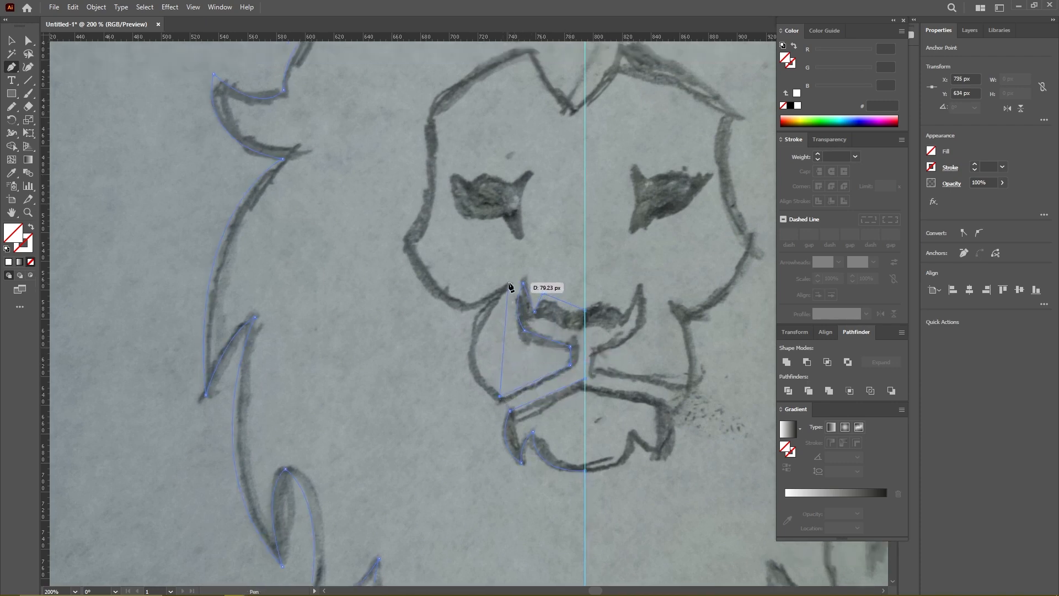
{"action": "left_click_drag", "start_coordinate": [497, 293], "coordinate": [598, 292]}
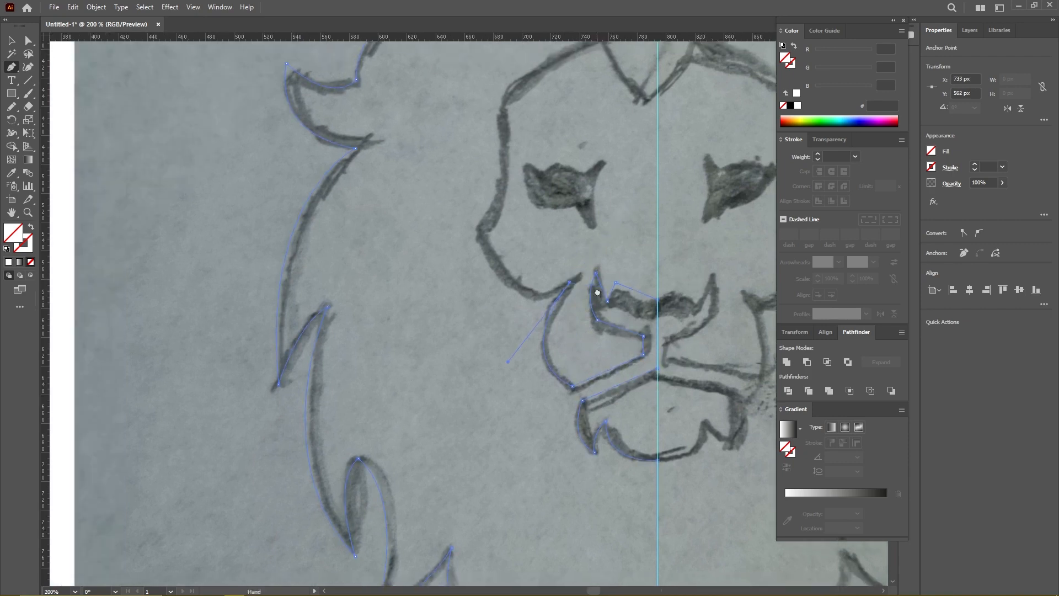
{"action": "left_click", "coordinate": [537, 296]}
{"action": "left_click_drag", "start_coordinate": [483, 235], "coordinate": [505, 290]}
{"action": "left_click_drag", "start_coordinate": [523, 240], "coordinate": [534, 304]}
{"action": "left_click_drag", "start_coordinate": [537, 226], "coordinate": [527, 160]}
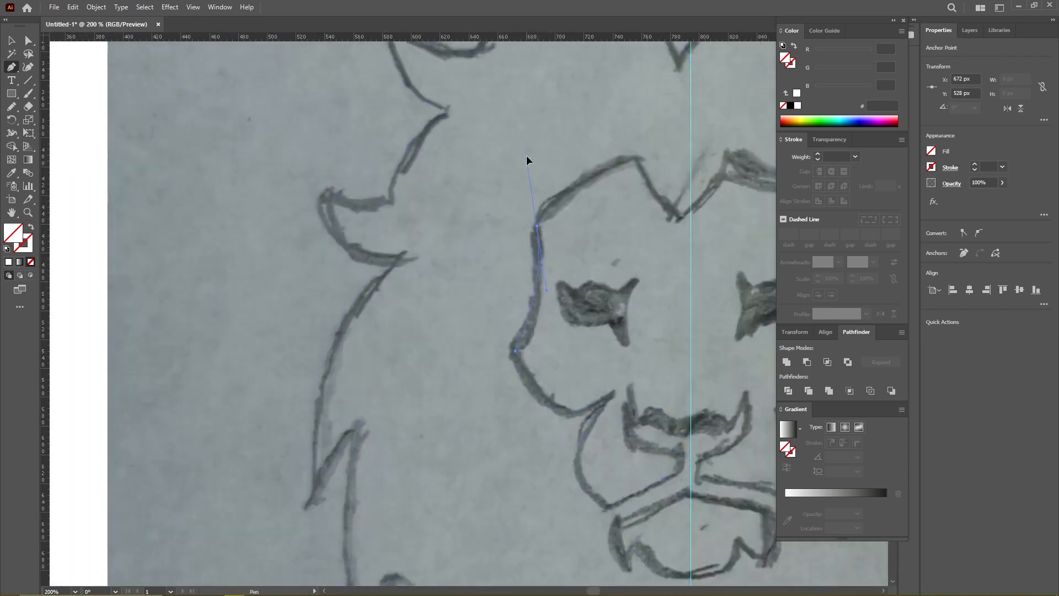
{"action": "left_click", "coordinate": [537, 225]}
Step: Trace the brow and the forehead's V to the guide, and close the half-head outline at the top of the mane
{"action": "left_click_drag", "start_coordinate": [617, 217], "coordinate": [537, 284]}
{"action": "left_click_drag", "start_coordinate": [556, 225], "coordinate": [622, 217]}
{"action": "left_click", "coordinate": [556, 226]}
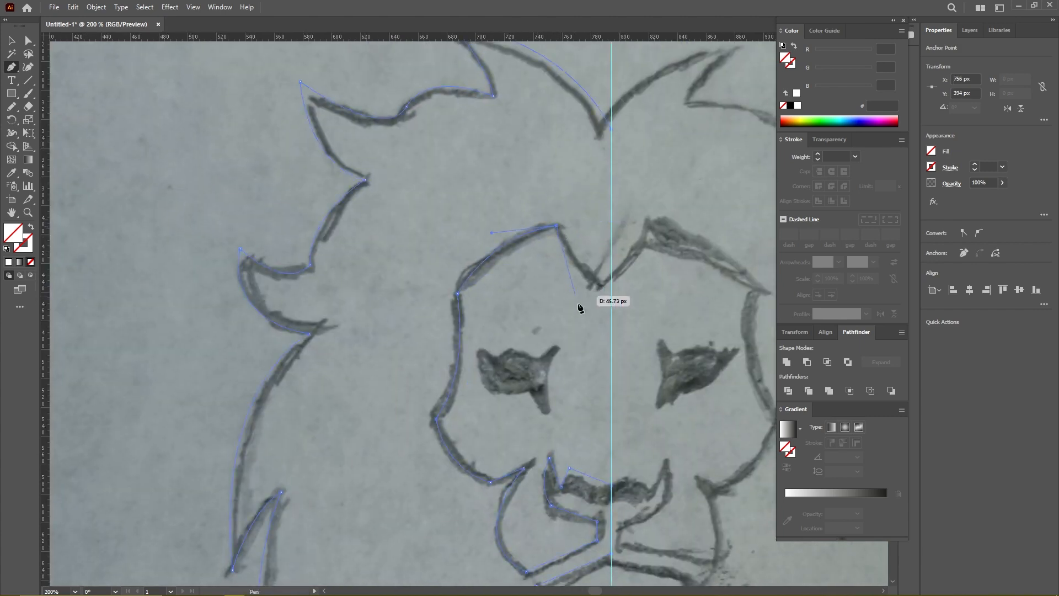
{"action": "left_click_drag", "start_coordinate": [597, 344], "coordinate": [587, 340]}
{"action": "left_click", "coordinate": [601, 286]}
{"action": "left_click_drag", "start_coordinate": [611, 409], "coordinate": [598, 318]}
{"action": "left_click_drag", "start_coordinate": [601, 175], "coordinate": [606, 307]}
Step: Trace the left eye as a separate closed path with the Pen tool
{"action": "scroll", "coordinate": [595, 168], "scroll_direction": "down", "scroll_amount": 3}
{"action": "scroll", "coordinate": [575, 263], "scroll_direction": "up", "scroll_amount": 5}
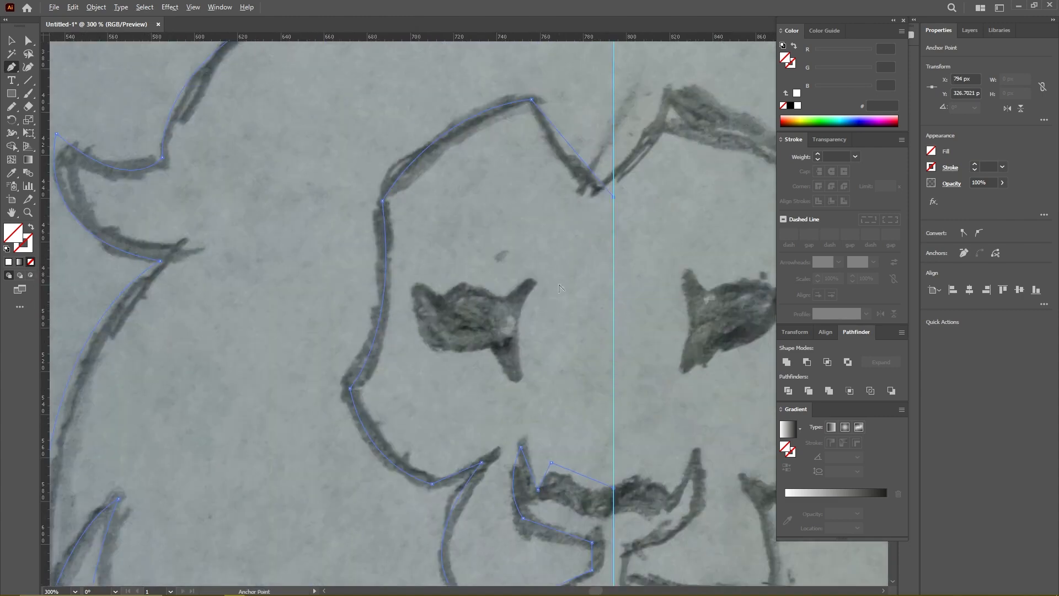
{"action": "left_click", "coordinate": [539, 271]}
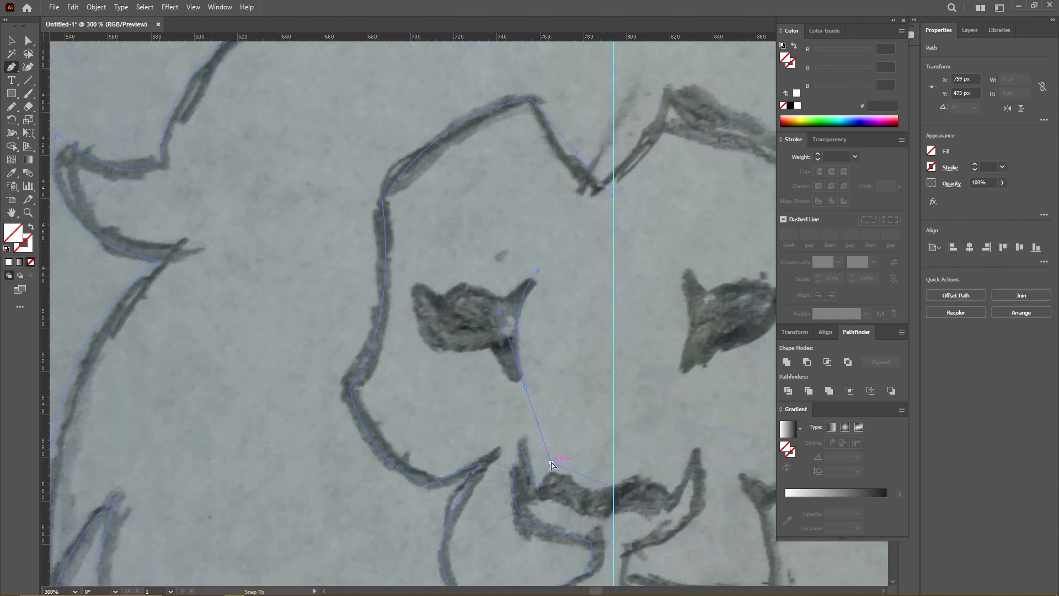
{"action": "left_click_drag", "start_coordinate": [524, 384], "coordinate": [495, 353]}
{"action": "left_click", "coordinate": [493, 352]}
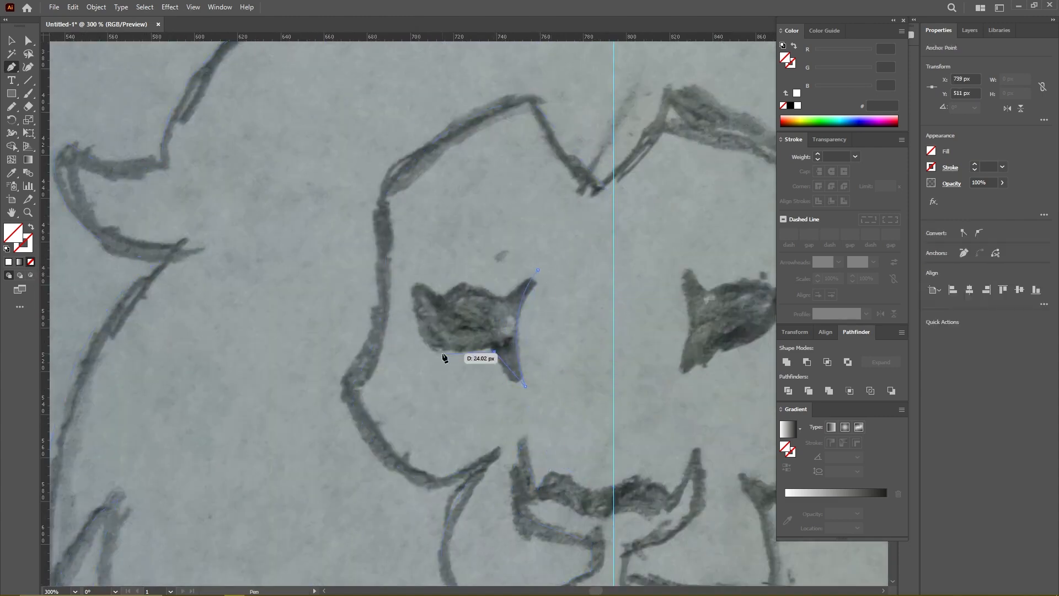
{"action": "left_click", "coordinate": [410, 281]}
{"action": "left_click", "coordinate": [539, 271]}
Step: Delete the vertical centre guide while the sketch image is locked
{"action": "scroll", "coordinate": [540, 273], "scroll_direction": "down", "scroll_amount": 3}
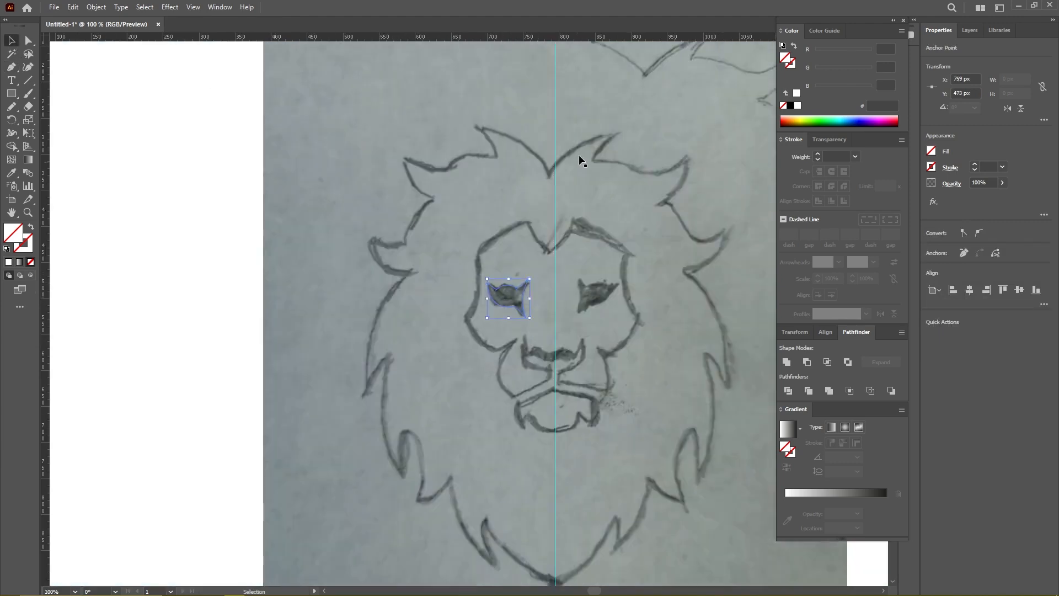
{"action": "key", "text": "ctrl+a"}
{"action": "left_click", "coordinate": [970, 30]}
{"action": "left_click", "coordinate": [942, 94]}
{"action": "scroll", "coordinate": [591, 151], "scroll_direction": "down", "scroll_amount": 1}
{"action": "left_click_drag", "start_coordinate": [671, 152], "coordinate": [637, 206]}
{"action": "left_click", "coordinate": [530, 105]}
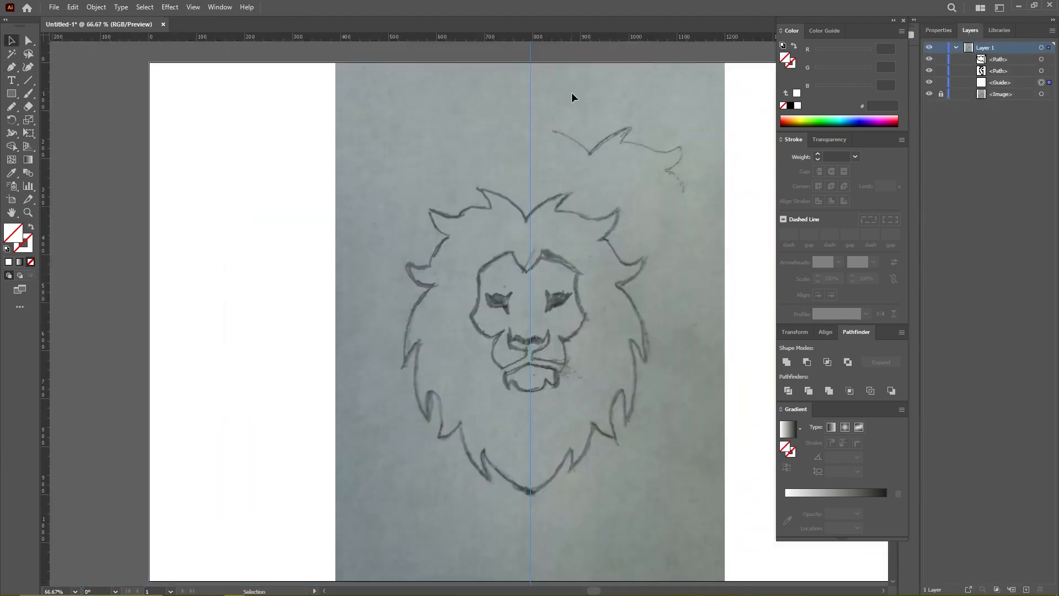
{"action": "key", "text": "Delete"}
Step: Give all traced paths a black fill and a white stroke
{"action": "key", "text": "ctrl+a"}
{"action": "left_click", "coordinate": [6, 249]}
{"action": "left_click", "coordinate": [30, 226]}
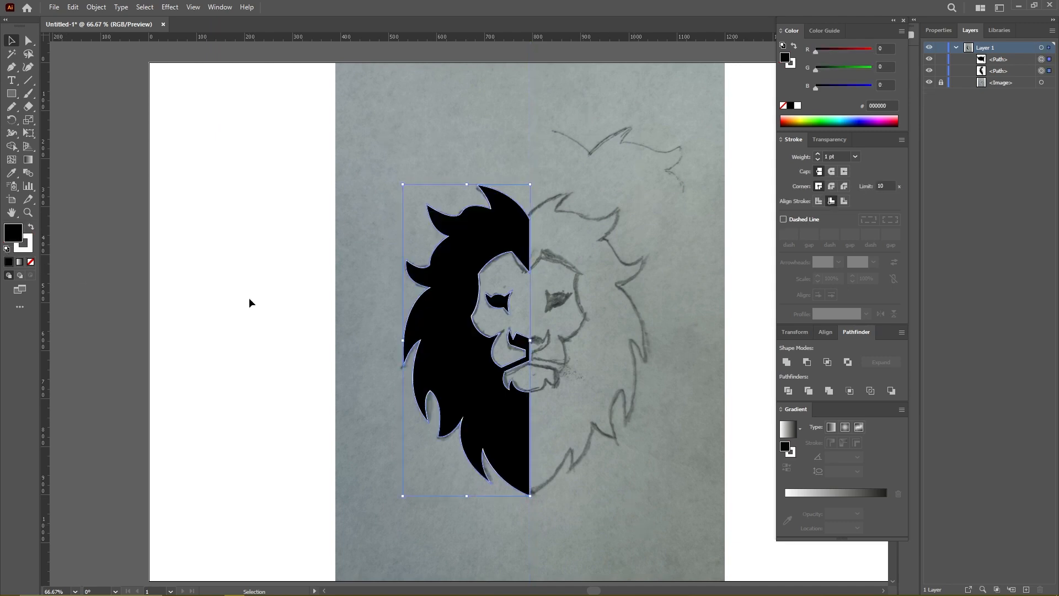
Step: Move the black half lion head off the sketch into the artboard's empty left area and hide the sketch image
{"action": "left_click_drag", "start_coordinate": [252, 303], "coordinate": [309, 279]}
{"action": "mouse_move", "coordinate": [506, 312]}
{"action": "left_mouse_down"}
{"action": "mouse_move", "coordinate": [271, 319]}
{"action": "mouse_move", "coordinate": [311, 293]}
{"action": "left_mouse_up"}
{"action": "left_click", "coordinate": [929, 82]}
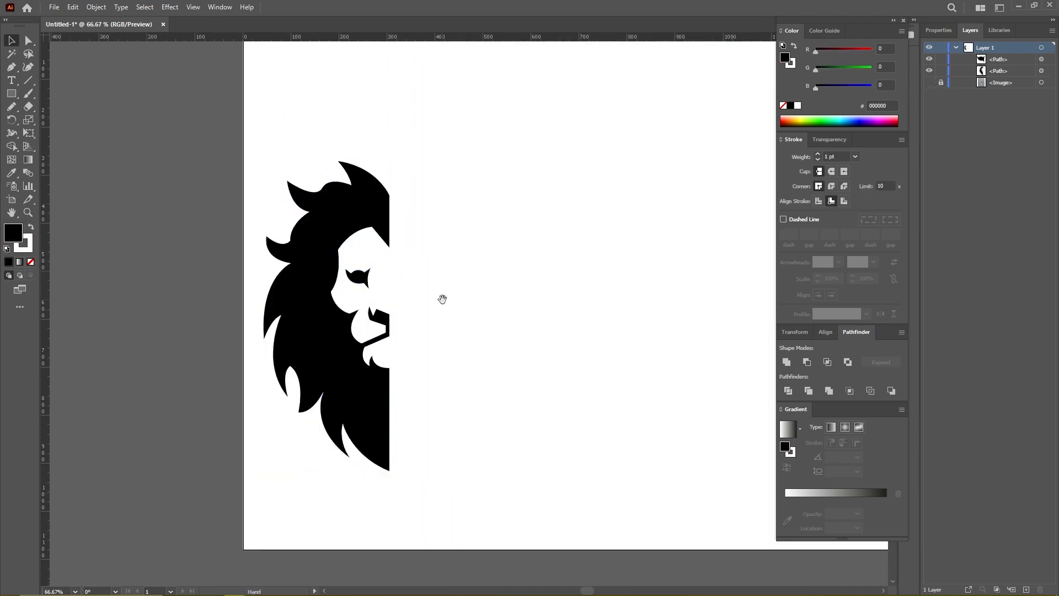
Step: Remove the stroke from the half-head shape and round the nose's upper corner to a radius of about 12 px
{"action": "left_click_drag", "start_coordinate": [442, 299], "coordinate": [456, 296]}
{"action": "left_click", "coordinate": [355, 267]}
{"action": "scroll", "coordinate": [354, 266], "scroll_direction": "up", "scroll_amount": 3}
{"action": "scroll", "coordinate": [462, 307], "scroll_direction": "down", "scroll_amount": 2}
{"action": "scroll", "coordinate": [455, 308], "scroll_direction": "up", "scroll_amount": 2}
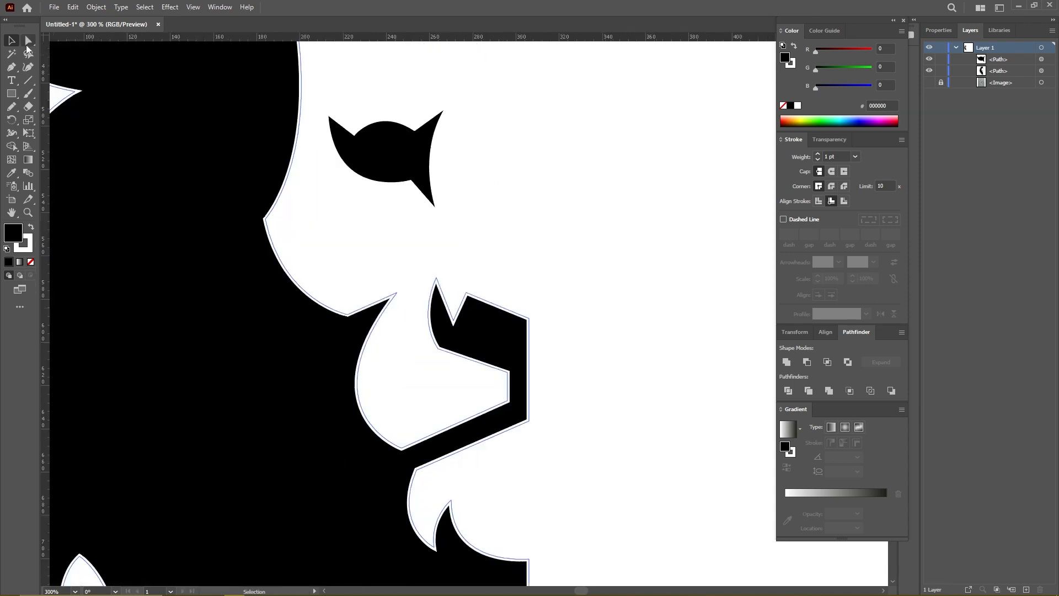
{"action": "left_click", "coordinate": [28, 41]}
{"action": "left_click", "coordinate": [477, 315]}
{"action": "left_click", "coordinate": [25, 250]}
{"action": "left_click", "coordinate": [30, 262]}
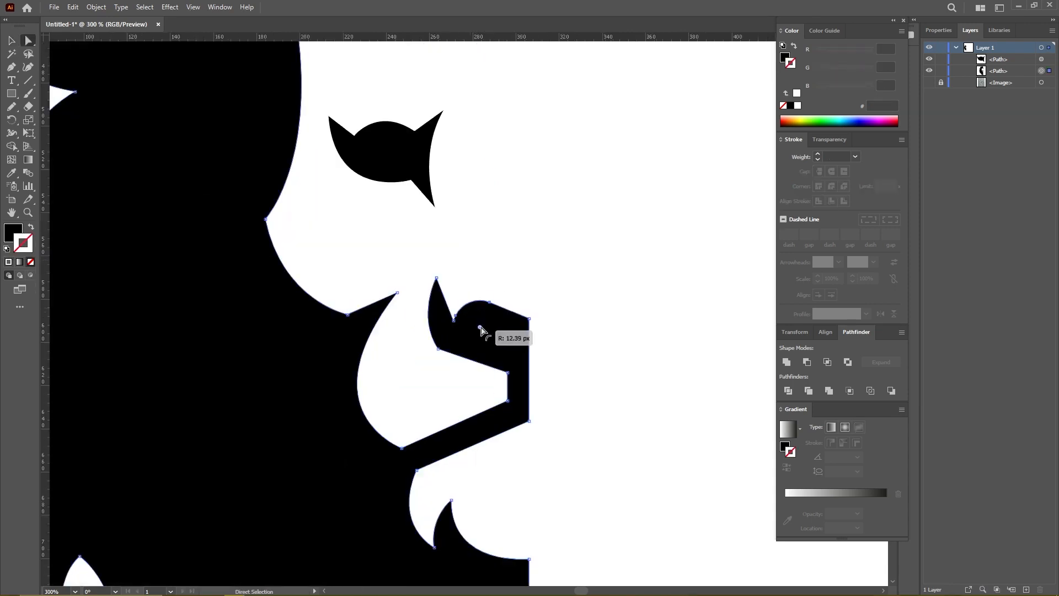
Step: Make a reflected copy of the half head and eye, and place it against the original's straight edge to complete the face
{"action": "key", "text": "ctrl+1"}
{"action": "key", "text": "v"}
{"action": "right_click", "coordinate": [393, 350]}
{"action": "mouse_move", "coordinate": [438, 508]}
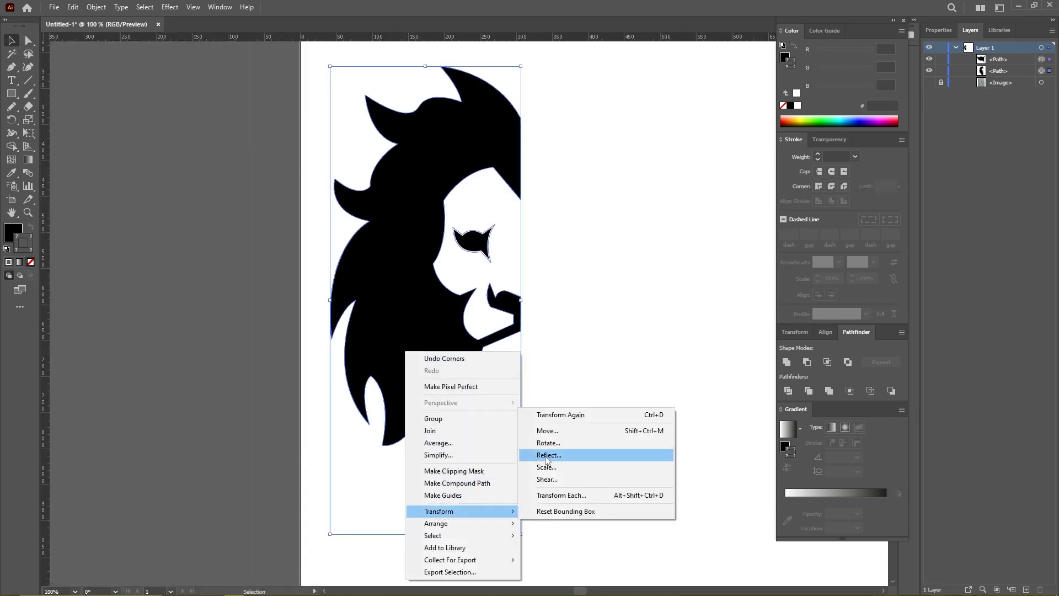
{"action": "left_click", "coordinate": [582, 456]}
{"action": "left_click_drag", "start_coordinate": [416, 345], "coordinate": [607, 346]}
Step: Select all the paths and merge the two head halves into one shape with the Shape Builder tool
{"action": "key", "text": "ctrl+minus"}
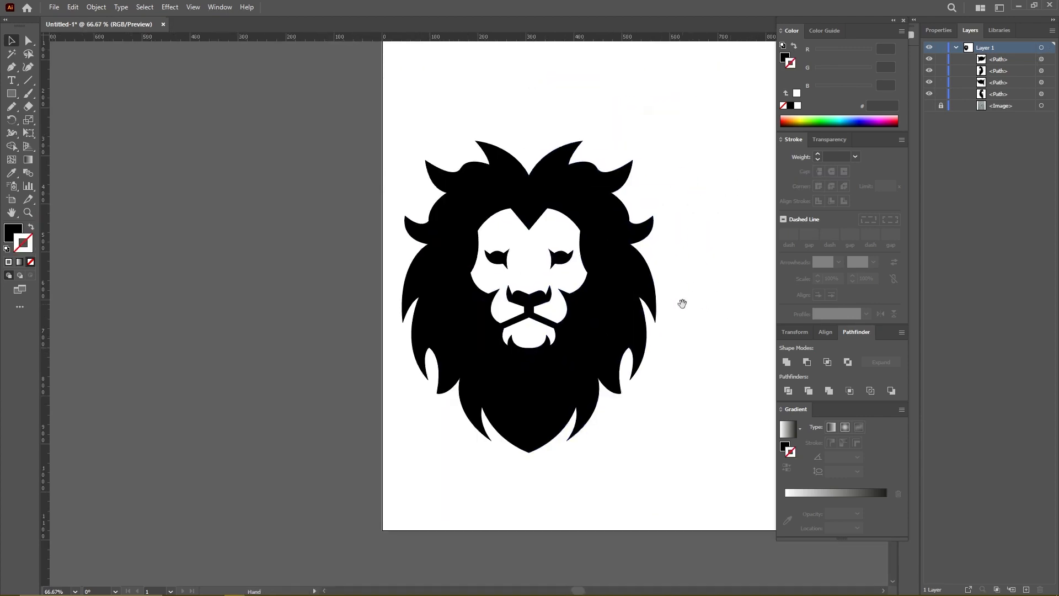
{"action": "key", "text": "ctrl+a"}
{"action": "left_click", "coordinate": [11, 146]}
{"action": "scroll", "coordinate": [561, 191], "scroll_direction": "up", "scroll_amount": 1}
{"action": "left_click_drag", "start_coordinate": [560, 192], "coordinate": [469, 193]}
{"action": "scroll", "coordinate": [586, 396], "scroll_direction": "down", "scroll_amount": 1}
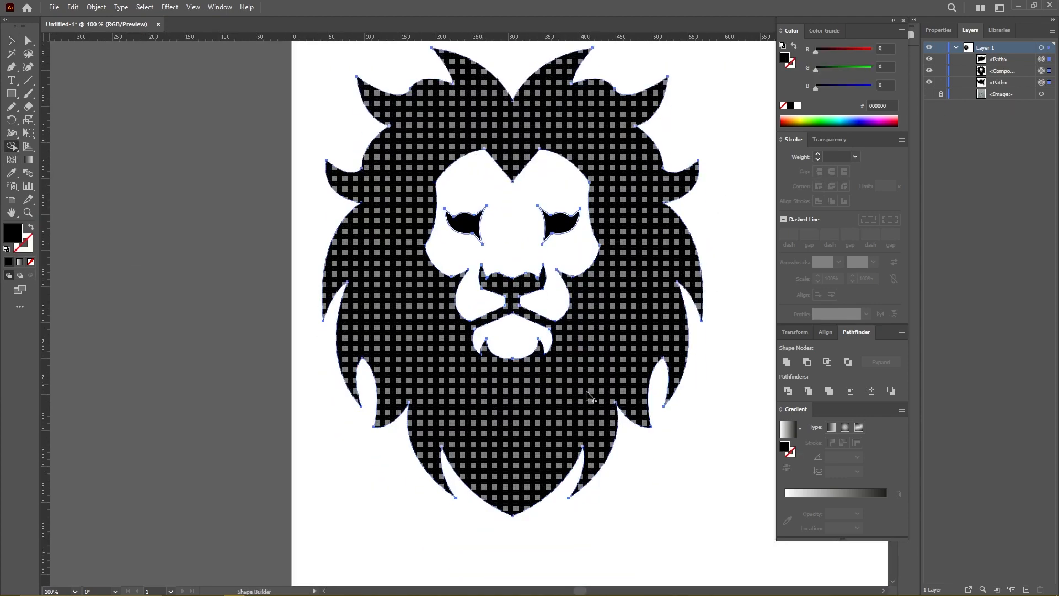
Step: Deselect the finished lion head and place a vertical guide in the artboard's empty area to its right
{"action": "key", "text": "v"}
{"action": "left_click", "coordinate": [617, 478]}
{"action": "scroll", "coordinate": [676, 379], "scroll_direction": "down", "scroll_amount": 3}
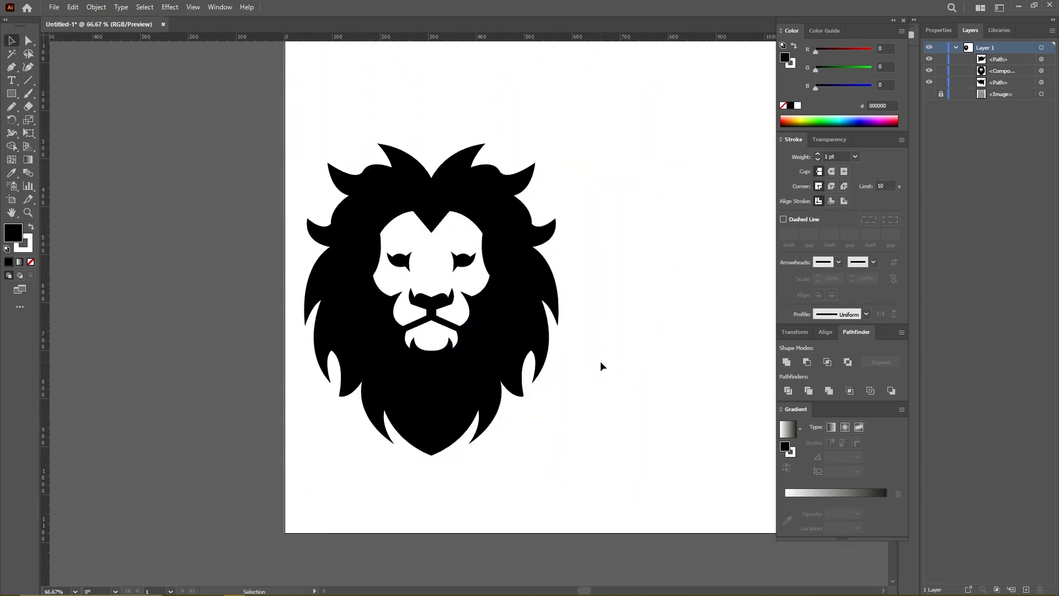
{"action": "left_click_drag", "start_coordinate": [585, 261], "coordinate": [538, 261]}
{"action": "key", "text": "p"}
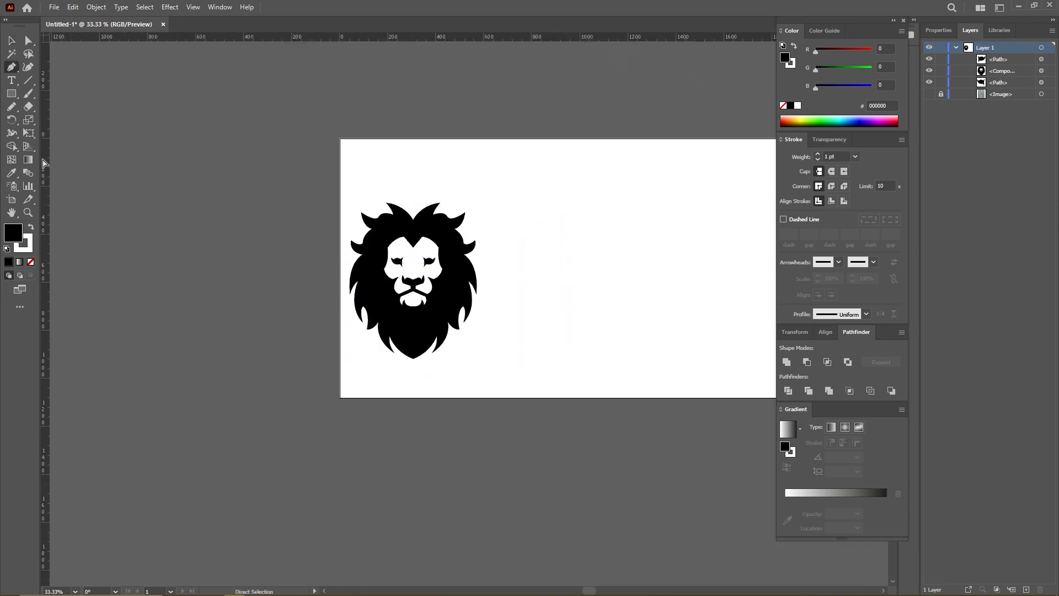
{"action": "left_click_drag", "start_coordinate": [43, 163], "coordinate": [594, 217]}
Step: Draw the right half of a shield from the guide with the Pen tool, with no fill and a black 1 pt stroke
{"action": "scroll", "coordinate": [612, 216], "scroll_direction": "up", "scroll_amount": 1}
{"action": "left_click", "coordinate": [586, 201]}
{"action": "left_click_drag", "start_coordinate": [660, 205], "coordinate": [693, 223]}
{"action": "key", "text": "ctrl+z"}
{"action": "left_click", "coordinate": [657, 210]}
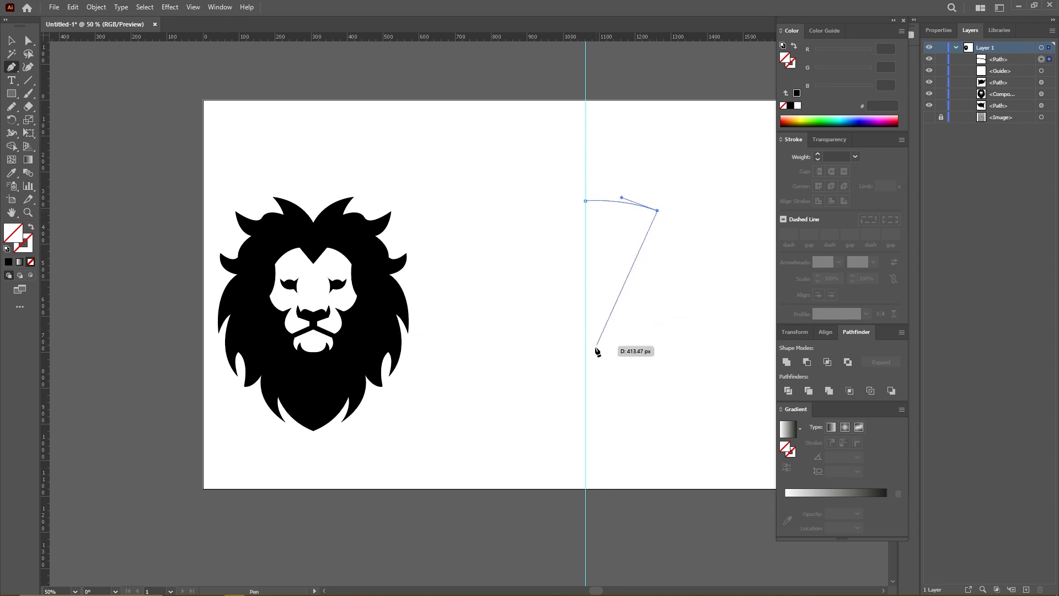
{"action": "left_click_drag", "start_coordinate": [586, 358], "coordinate": [508, 416]}
{"action": "left_click", "coordinate": [586, 359]}
{"action": "key", "text": "v"}
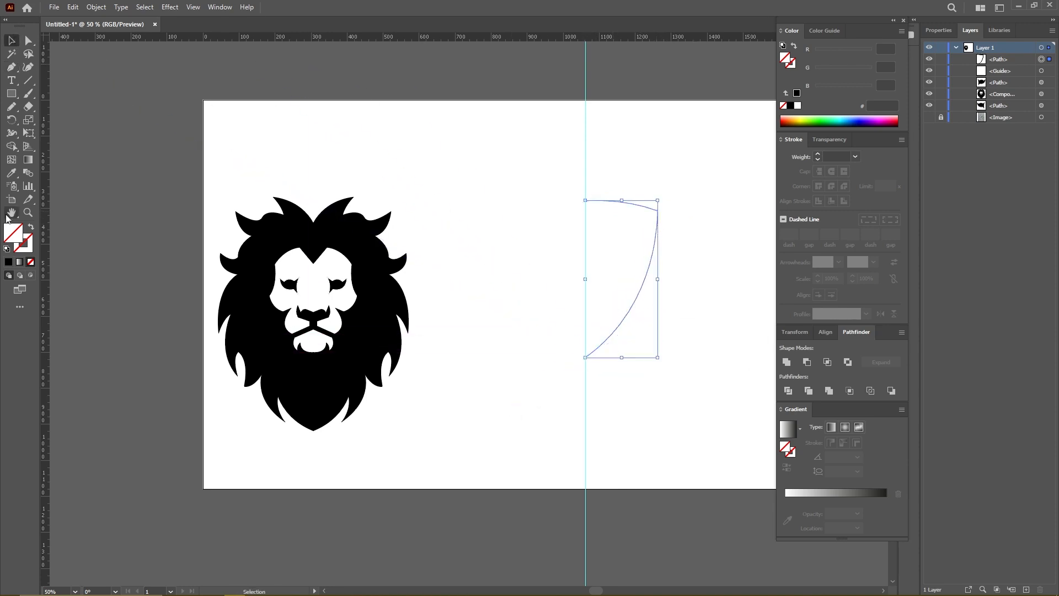
{"action": "left_click", "coordinate": [6, 249]}
{"action": "left_click", "coordinate": [30, 262]}
Step: Make a mirrored copy of the half shield and place it on the other side of the guide
{"action": "right_click", "coordinate": [653, 251]}
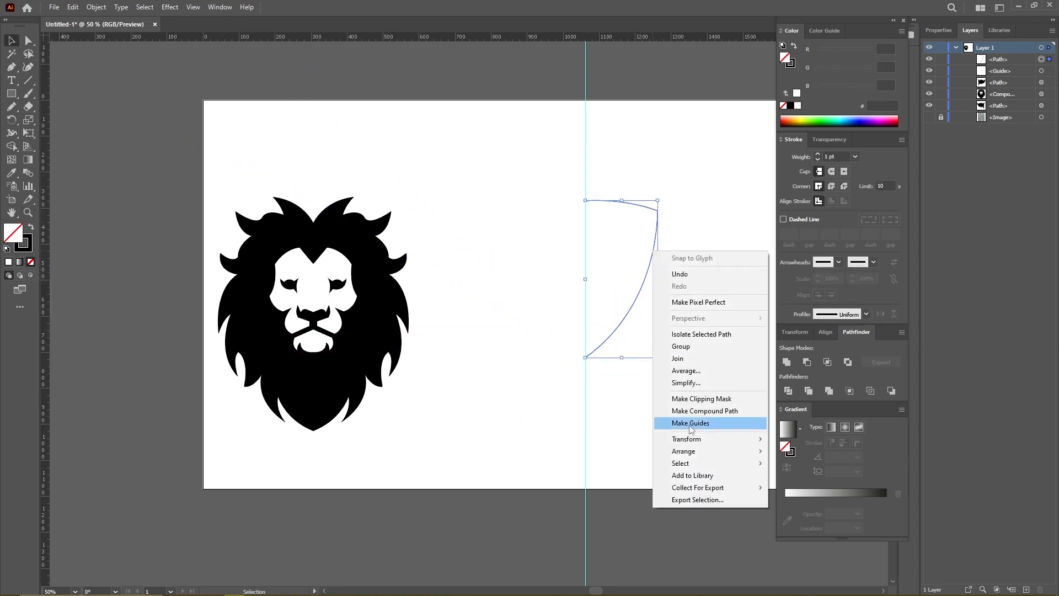
{"action": "mouse_move", "coordinate": [689, 438]}
{"action": "left_click", "coordinate": [813, 480]}
{"action": "left_click", "coordinate": [479, 380]}
{"action": "left_click_drag", "start_coordinate": [603, 298], "coordinate": [531, 293]}
{"action": "scroll", "coordinate": [588, 175], "scroll_direction": "up", "scroll_amount": 3}
{"action": "scroll", "coordinate": [607, 204], "scroll_direction": "down", "scroll_amount": 2}
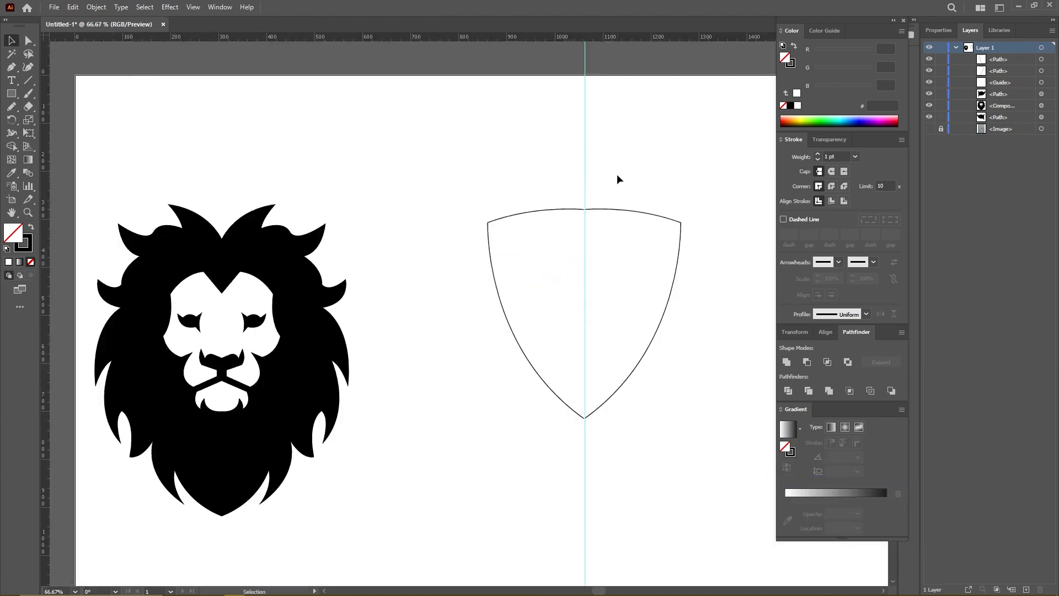
Step: Delete the vertical guide and move one half shield so that the two halves meet exactly
{"action": "scroll", "coordinate": [596, 433], "scroll_direction": "up", "scroll_amount": 2}
{"action": "left_click", "coordinate": [570, 414]}
{"action": "key", "text": "Delete"}
{"action": "scroll", "coordinate": [571, 400], "scroll_direction": "up", "scroll_amount": 6}
{"action": "left_click", "coordinate": [542, 373]}
{"action": "left_click_drag", "start_coordinate": [542, 374], "coordinate": [559, 378]}
{"action": "scroll", "coordinate": [607, 408], "scroll_direction": "down", "scroll_amount": 7}
{"action": "scroll", "coordinate": [691, 274], "scroll_direction": "up", "scroll_amount": 1}
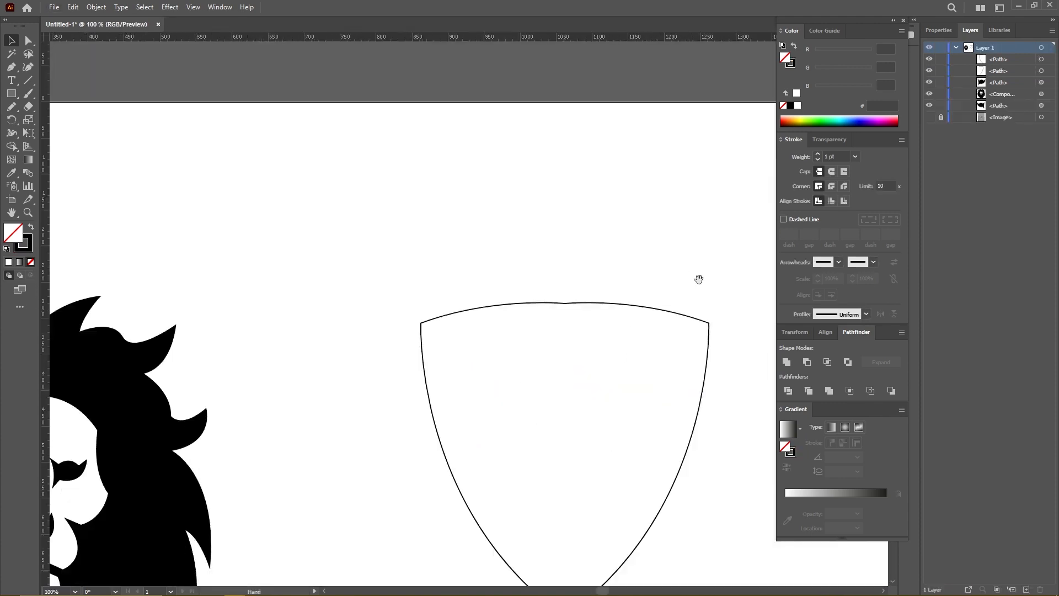
Step: Delete the shield's upper middle anchor points and redraw its top as one smooth curve between the two corners
{"action": "left_click_drag", "start_coordinate": [697, 279], "coordinate": [653, 211]}
{"action": "left_click_drag", "start_coordinate": [560, 205], "coordinate": [493, 258]}
{"action": "key", "text": "a"}
{"action": "left_click_drag", "start_coordinate": [482, 193], "coordinate": [552, 257]}
{"action": "key", "text": "Delete"}
{"action": "left_click", "coordinate": [12, 67]}
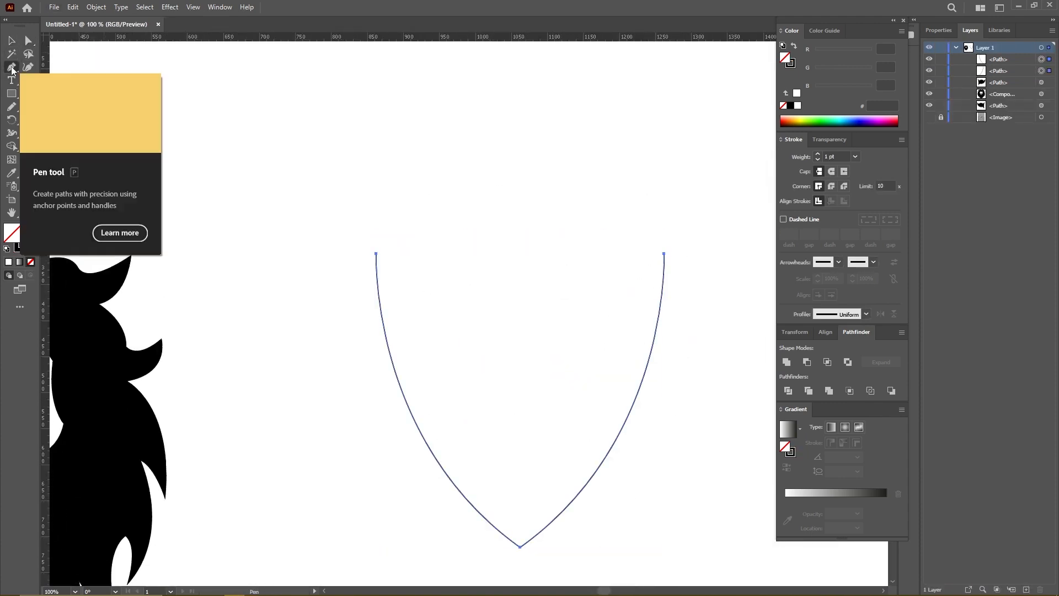
{"action": "left_click", "coordinate": [376, 254]}
{"action": "left_click_drag", "start_coordinate": [664, 253], "coordinate": [812, 307]}
Step: Join the two open end points at the shield's bottom tip
{"action": "key", "text": "v"}
{"action": "left_click_drag", "start_coordinate": [523, 549], "coordinate": [506, 478]}
{"action": "left_click", "coordinate": [331, 318]}
{"action": "left_click", "coordinate": [29, 41]}
{"action": "left_click", "coordinate": [506, 478]}
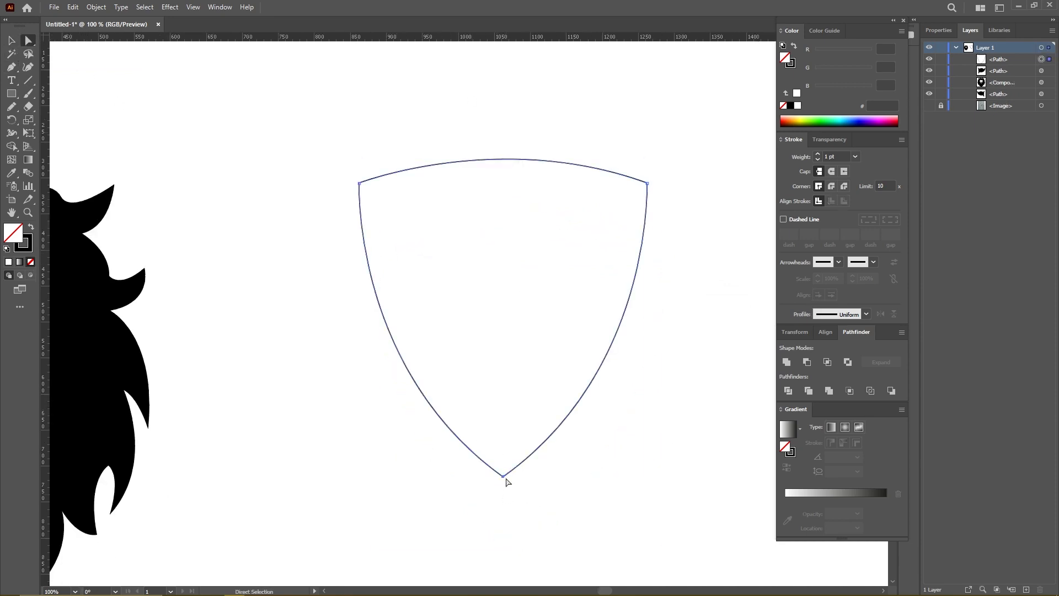
{"action": "right_click", "coordinate": [503, 477]}
{"action": "left_click", "coordinate": [550, 327]}
{"action": "left_click", "coordinate": [532, 435]}
{"action": "left_click_drag", "start_coordinate": [478, 160], "coordinate": [428, 131]}
{"action": "key", "text": "ctrl+z"}
Step: Group the lion head paths and move the group next to the shield
{"action": "key", "text": "v"}
{"action": "scroll", "coordinate": [470, 167], "scroll_direction": "down", "scroll_amount": 3}
{"action": "left_click_drag", "start_coordinate": [516, 189], "coordinate": [448, 235]}
{"action": "left_click_drag", "start_coordinate": [448, 236], "coordinate": [609, 211]}
{"action": "key", "text": "ctrl+g"}
{"action": "mouse_move", "coordinate": [326, 124]}
{"action": "left_mouse_down"}
{"action": "mouse_move", "coordinate": [424, 239]}
{"action": "mouse_move", "coordinate": [511, 235]}
{"action": "left_mouse_up"}
Step: Set the shield's stroke weight to 20 pt
{"action": "scroll", "coordinate": [565, 200], "scroll_direction": "up", "scroll_amount": 1}
{"action": "left_click", "coordinate": [592, 155]}
{"action": "scroll", "coordinate": [841, 156], "scroll_direction": "up", "scroll_amount": 19}
{"action": "left_click", "coordinate": [690, 165]}
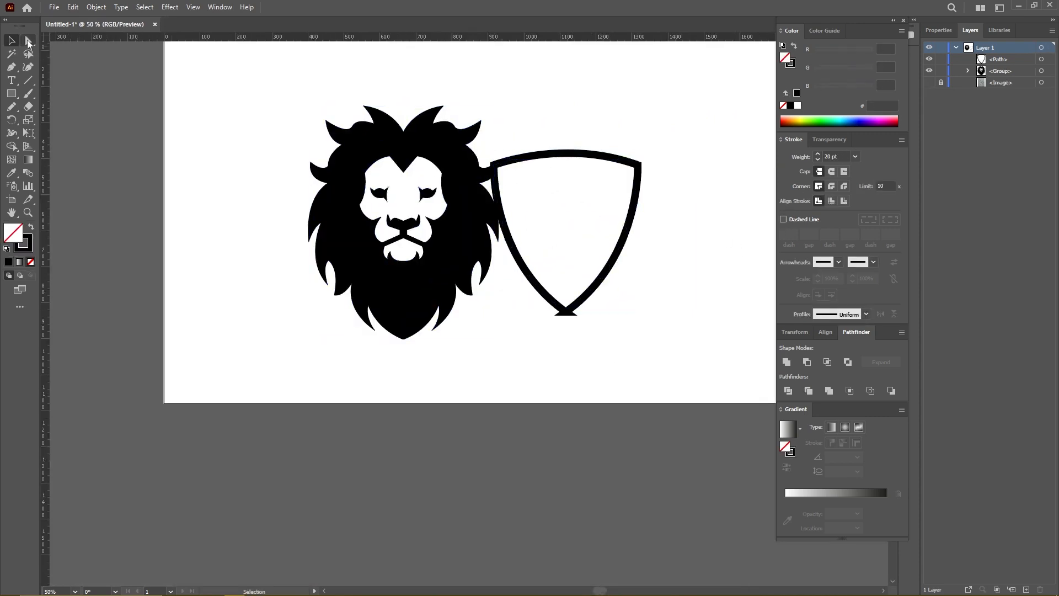
Step: Try to join the anchor points at the shield's blunt bottom tip again
{"action": "left_click", "coordinate": [27, 43]}
{"action": "scroll", "coordinate": [566, 296], "scroll_direction": "up", "scroll_amount": 5}
{"action": "left_click", "coordinate": [568, 392]}
{"action": "right_click", "coordinate": [565, 394]}
{"action": "left_click", "coordinate": [593, 247]}
{"action": "left_click", "coordinate": [640, 331]}
Step: Undo the repeated join, the shield's thicker stroke and the grouping of the lion head
{"action": "key", "text": "ctrl+z"}
{"action": "key", "text": "ctrl+z"}
{"action": "key", "text": "ctrl+z"}
{"action": "key", "text": "ctrl+z"}
{"action": "key", "text": "ctrl+z"}
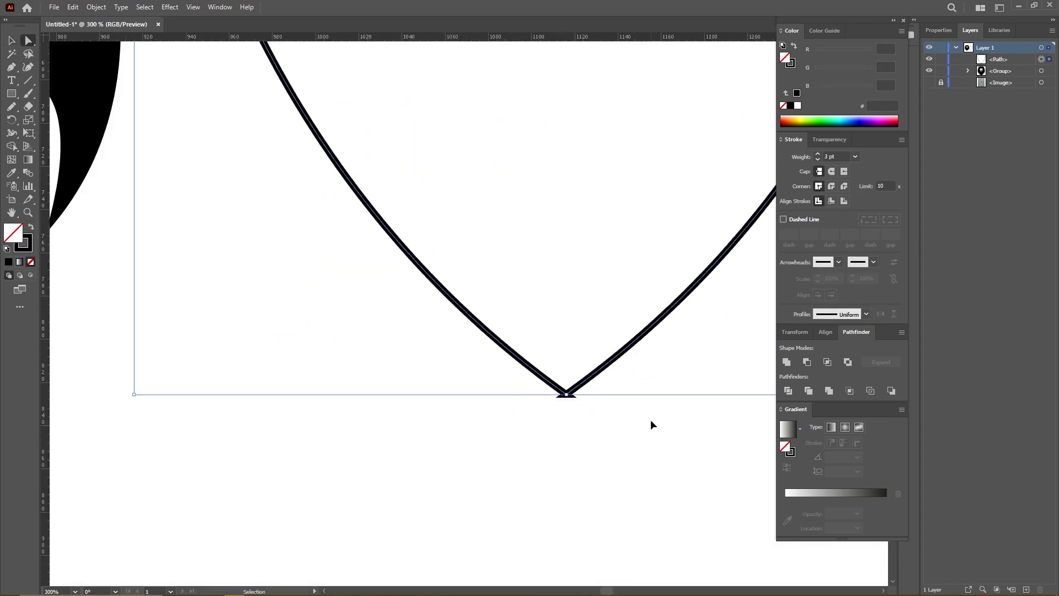
{"action": "key", "text": "ctrl+z"}
{"action": "key", "text": "ctrl+z"}
{"action": "key", "text": "ctrl+z"}
{"action": "key", "text": "ctrl+z"}
Step: Average the anchor points at the shield's bottom tip on both axes and join them
{"action": "scroll", "coordinate": [646, 421], "scroll_direction": "down", "scroll_amount": 1}
{"action": "scroll", "coordinate": [640, 424], "scroll_direction": "up", "scroll_amount": 5}
{"action": "left_click_drag", "start_coordinate": [485, 278], "coordinate": [440, 309]}
{"action": "scroll", "coordinate": [439, 310], "scroll_direction": "up", "scroll_amount": 4}
{"action": "right_click", "coordinate": [559, 258]}
{"action": "left_click", "coordinate": [591, 379]}
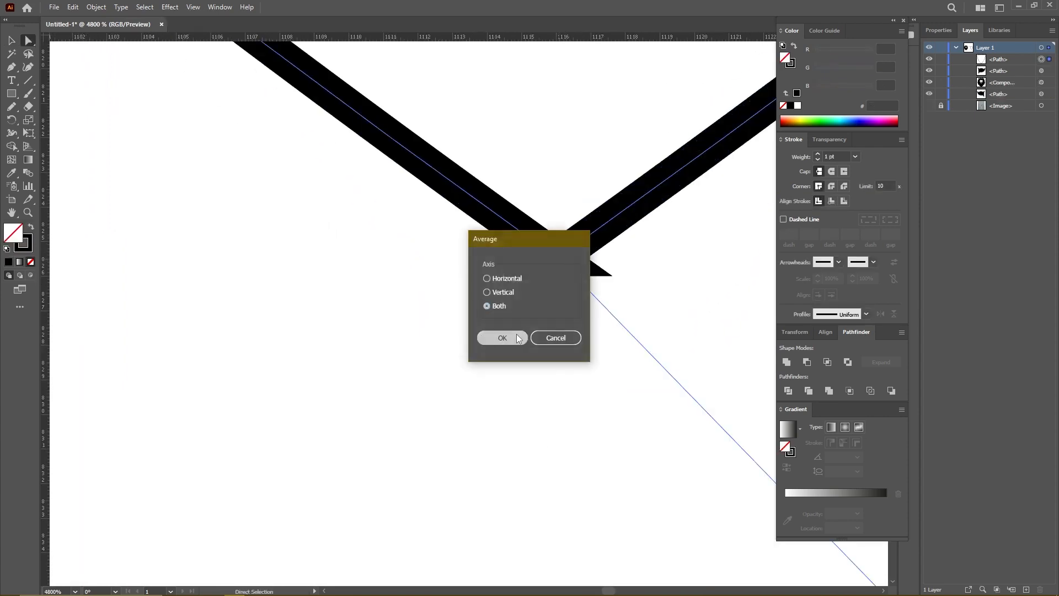
{"action": "left_click", "coordinate": [518, 337]}
{"action": "right_click", "coordinate": [556, 252]}
{"action": "left_click", "coordinate": [584, 364]}
{"action": "scroll", "coordinate": [584, 331], "scroll_direction": "down", "scroll_amount": 12}
Step: Set the shield's stroke weight to 22 pt and scale the shield up proportionally
{"action": "key", "text": "v"}
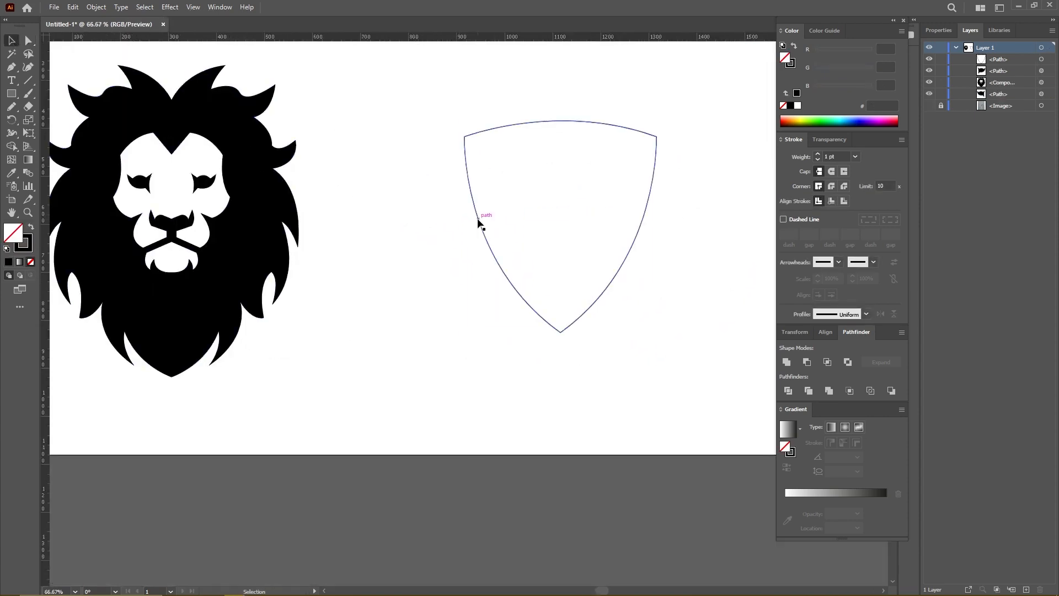
{"action": "left_click", "coordinate": [477, 219]}
{"action": "scroll", "coordinate": [584, 220], "scroll_direction": "down", "scroll_amount": 1}
{"action": "scroll", "coordinate": [834, 156], "scroll_direction": "up", "scroll_amount": 20}
{"action": "scroll", "coordinate": [686, 234], "scroll_direction": "left", "scroll_amount": 2}
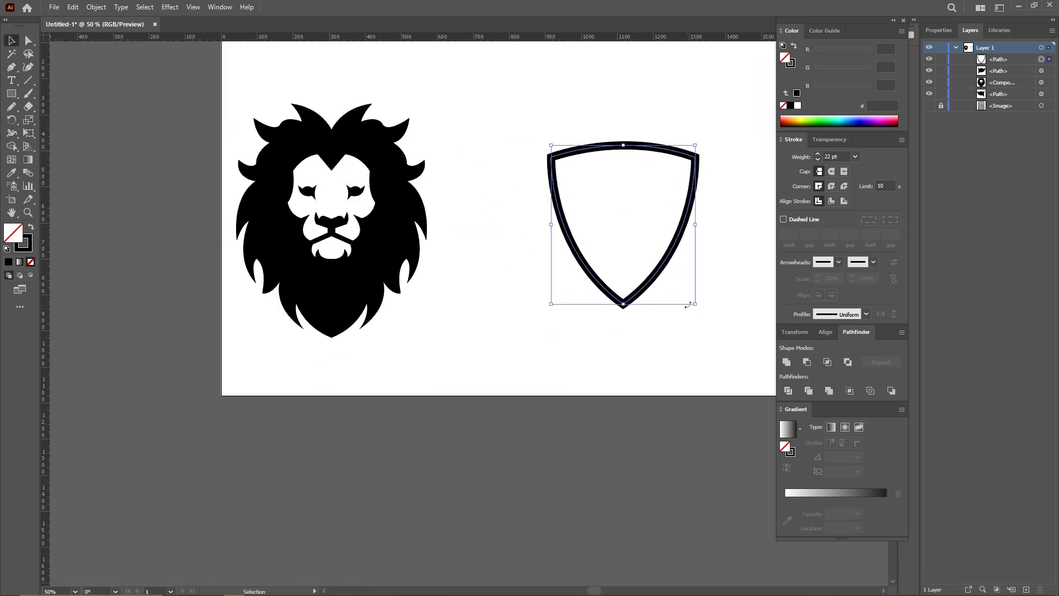
{"action": "left_click_drag", "start_coordinate": [696, 304], "coordinate": [730, 341]}
{"action": "left_click", "coordinate": [476, 256]}
Step: Centre the shield over the lion head and move both towards the middle of the artboard
{"action": "left_click_drag", "start_coordinate": [547, 242], "coordinate": [254, 250]}
{"action": "key", "text": "ctrl+a"}
{"action": "left_click_drag", "start_coordinate": [288, 334], "coordinate": [296, 334]}
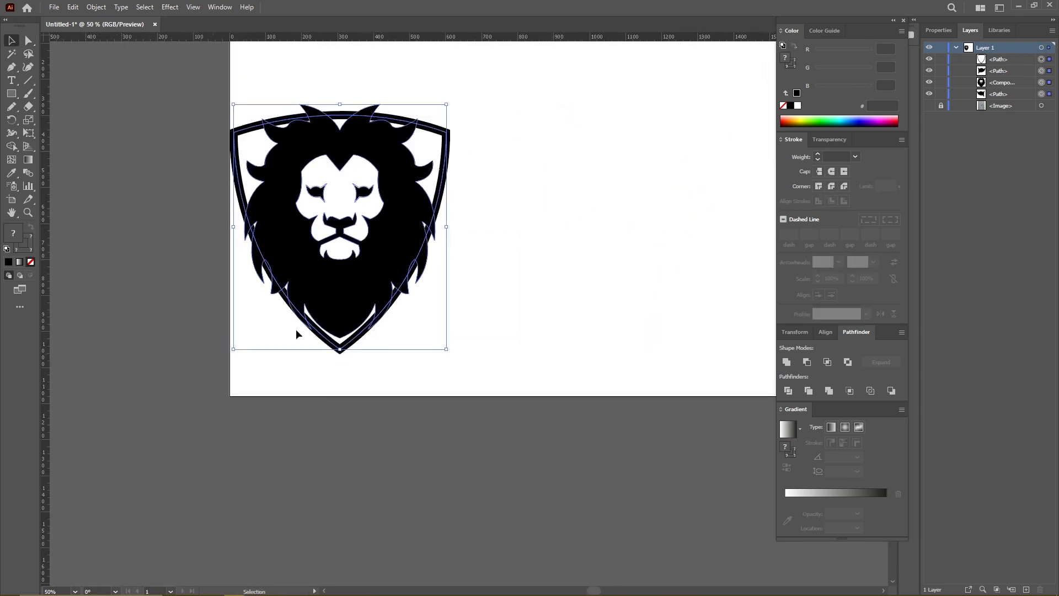
{"action": "left_click_drag", "start_coordinate": [326, 287], "coordinate": [499, 278]}
{"action": "left_click", "coordinate": [680, 235]}
{"action": "left_click_drag", "start_coordinate": [681, 235], "coordinate": [660, 243]}
Step: Enlarge the shield to about 626 px wide and 683 px high and increase its stroke weight to 34 pt
{"action": "left_click", "coordinate": [597, 164]}
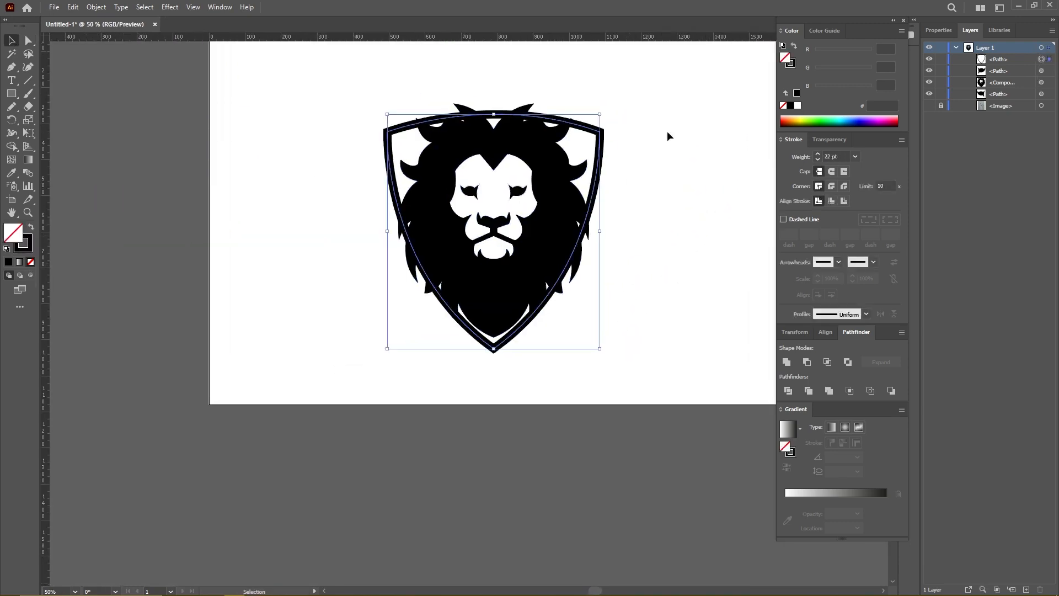
{"action": "scroll", "coordinate": [835, 156], "scroll_direction": "up", "scroll_amount": 9}
{"action": "left_click_drag", "start_coordinate": [599, 232], "coordinate": [607, 232]}
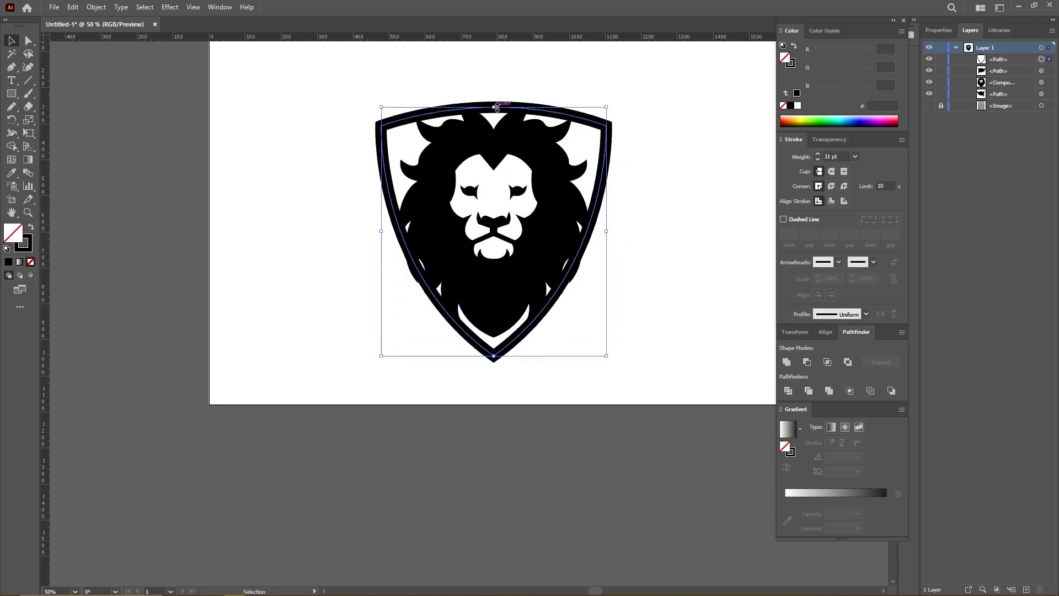
{"action": "left_click_drag", "start_coordinate": [493, 114], "coordinate": [495, 111]}
{"action": "scroll", "coordinate": [835, 156], "scroll_direction": "up", "scroll_amount": 4}
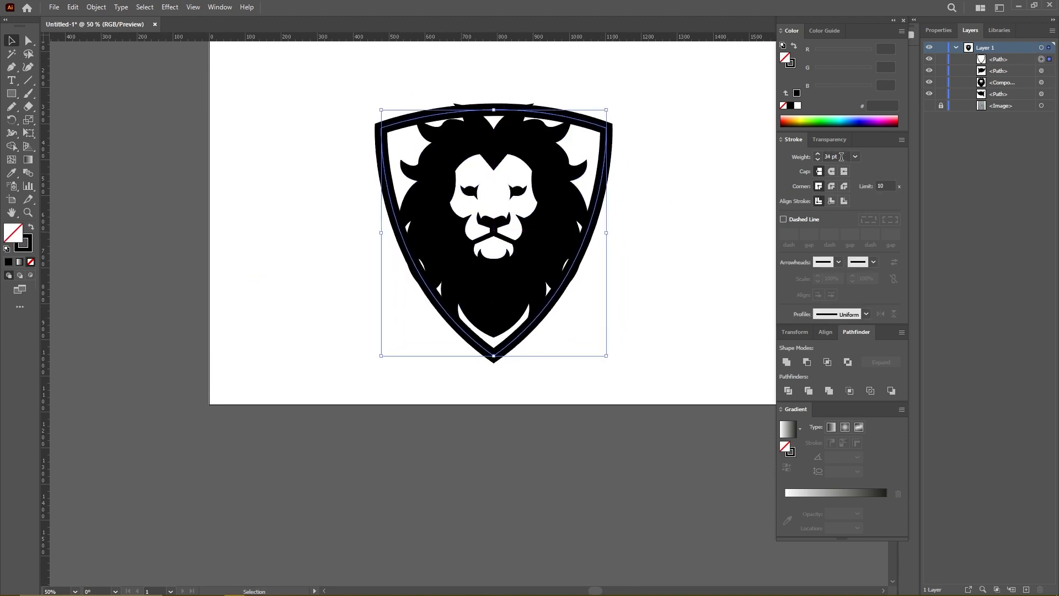
Step: Bring the lion head compound path in front of the shield
{"action": "left_click", "coordinate": [634, 260]}
{"action": "left_click", "coordinate": [529, 247]}
{"action": "key", "text": "ctrl+shift+bracketright"}
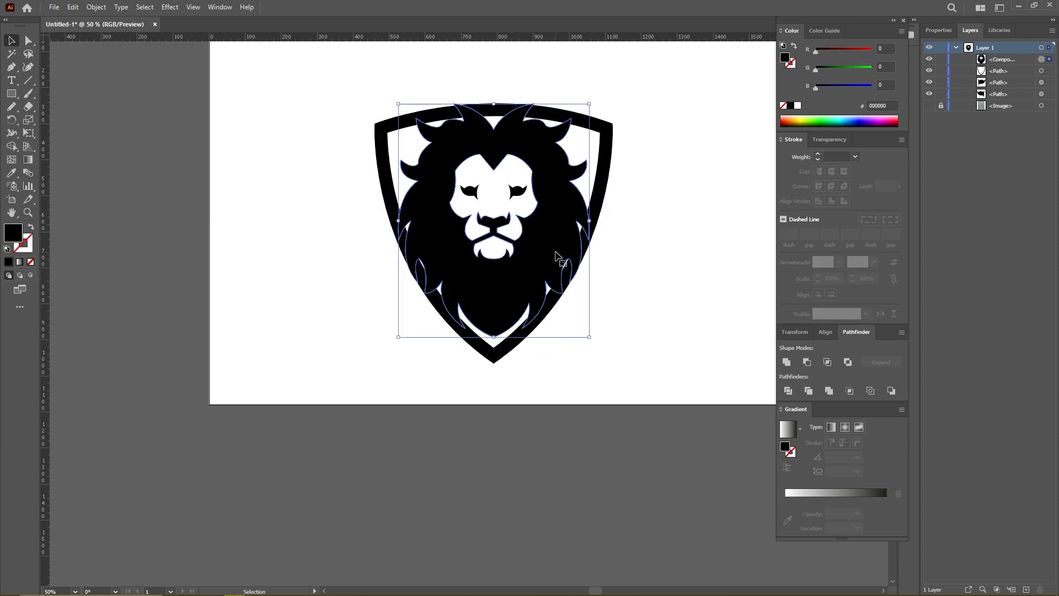
{"action": "left_click", "coordinate": [618, 282]}
Step: Raise the shield's top edge slightly
{"action": "left_click", "coordinate": [526, 146]}
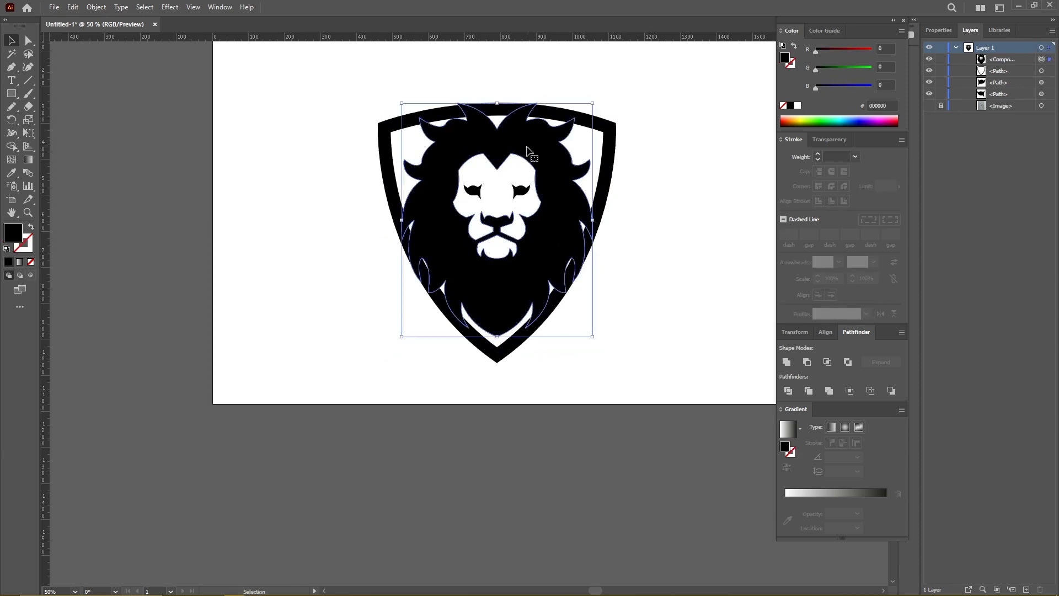
{"action": "left_click", "coordinate": [607, 122]}
{"action": "mouse_move", "coordinate": [497, 109]}
{"action": "left_mouse_down"}
{"action": "mouse_move", "coordinate": [498, 118]}
{"action": "mouse_move", "coordinate": [497, 108]}
{"action": "left_mouse_up"}
{"action": "left_click", "coordinate": [625, 121]}
Step: Give the lion head a white 8 pt stroke aligned to the outside
{"action": "left_click", "coordinate": [530, 258]}
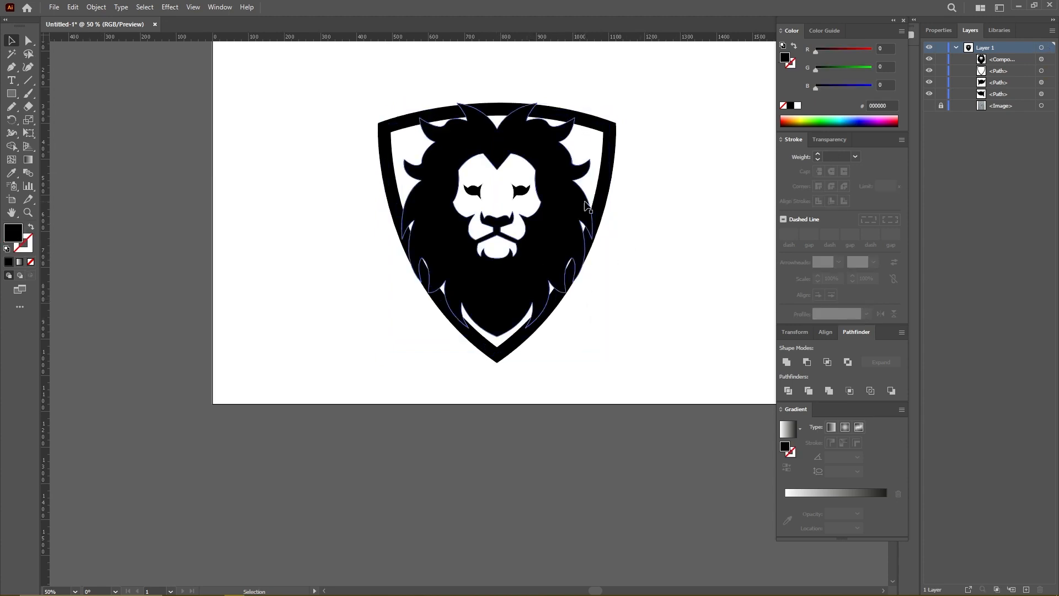
{"action": "left_click", "coordinate": [8, 249]}
{"action": "left_click", "coordinate": [31, 226]}
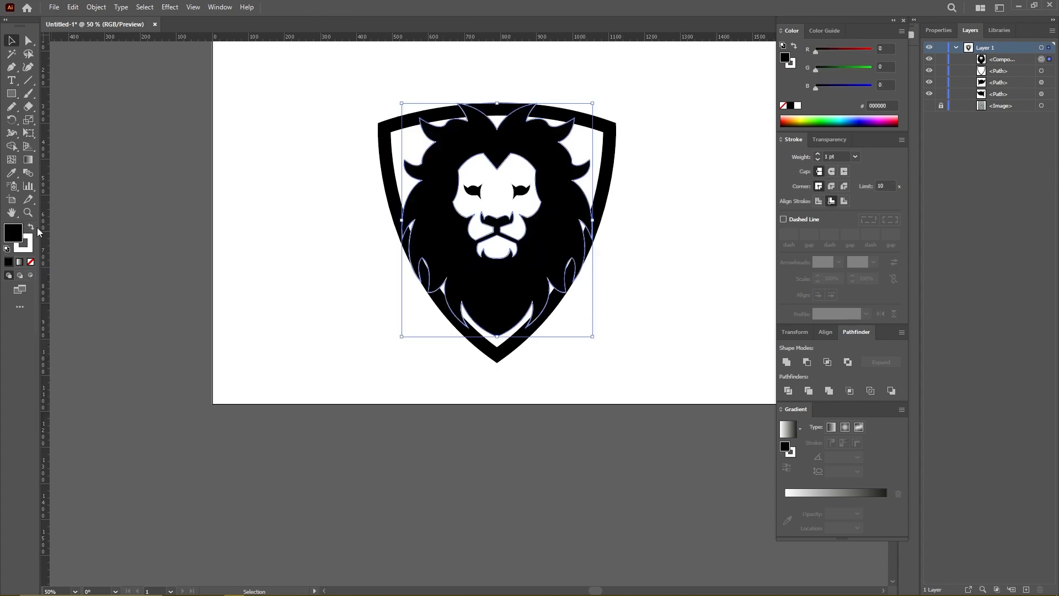
{"action": "left_click", "coordinate": [845, 201]}
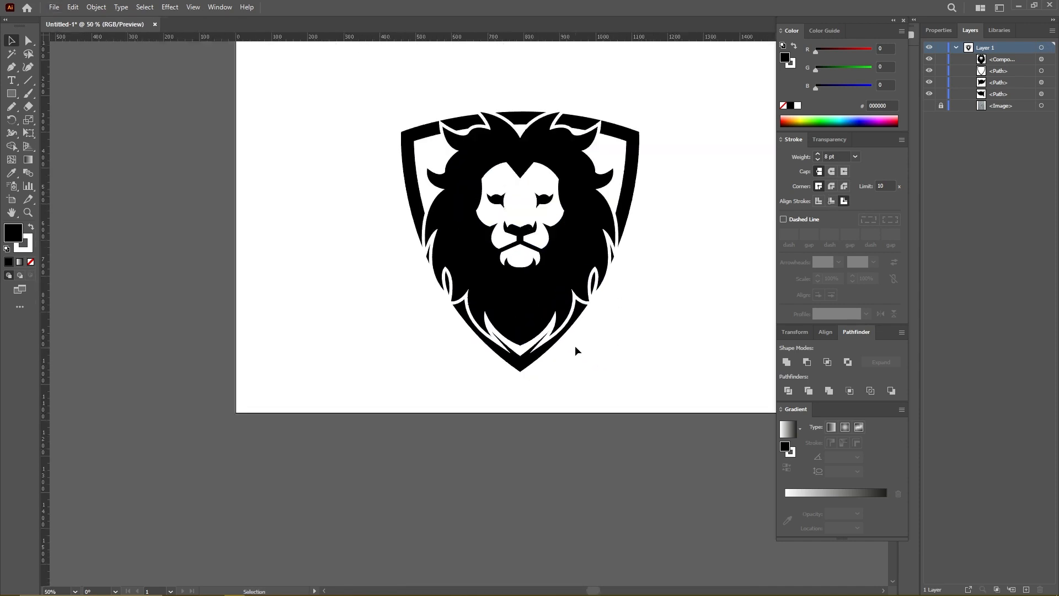
Step: Try thicker weights for the lion head's white stroke, such as 11 pt
{"action": "key", "text": "ctrl+z"}
{"action": "scroll", "coordinate": [833, 156], "scroll_direction": "down", "scroll_amount": 2}
{"action": "scroll", "coordinate": [832, 155], "scroll_direction": "up", "scroll_amount": 4}
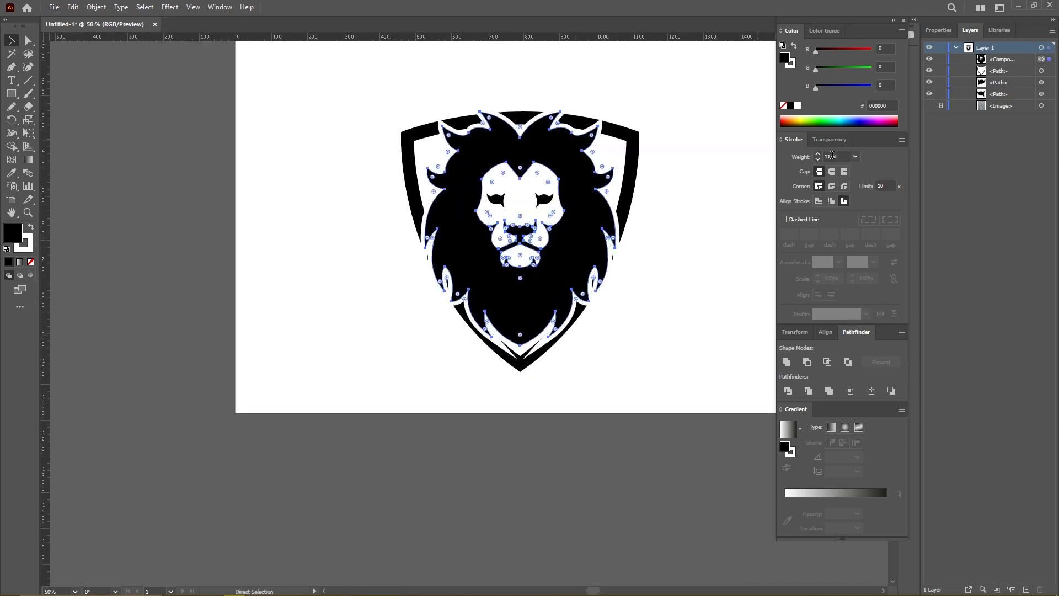
{"action": "scroll", "coordinate": [832, 156], "scroll_direction": "down", "scroll_amount": 6}
{"action": "scroll", "coordinate": [832, 155], "scroll_direction": "up", "scroll_amount": 2}
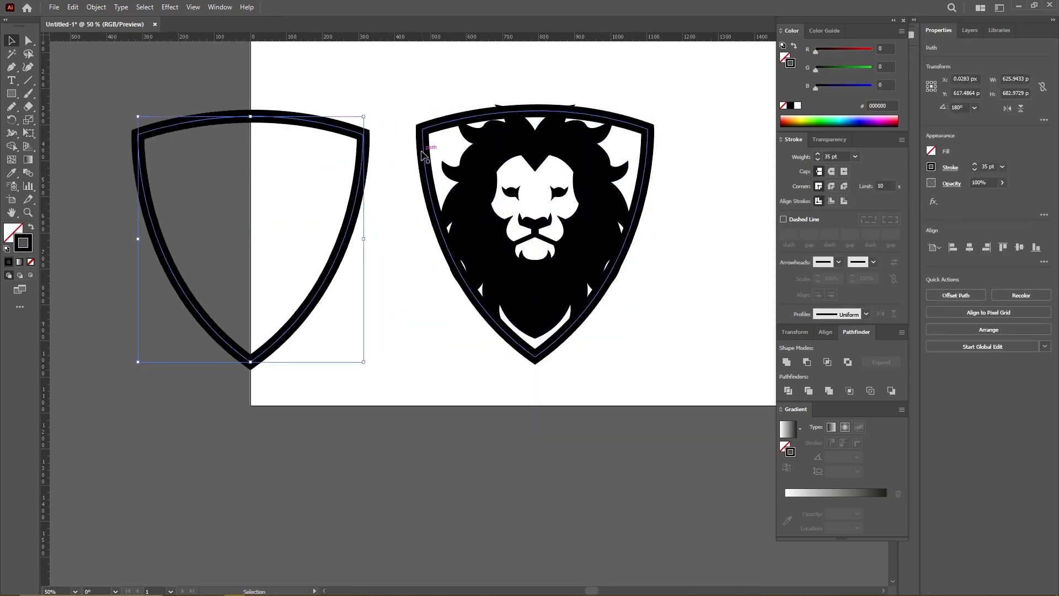
Step: Expand the stroke of the shield behind the lion head into a filled shape
{"action": "left_click", "coordinate": [424, 156]}
{"action": "left_click", "coordinate": [96, 6]}
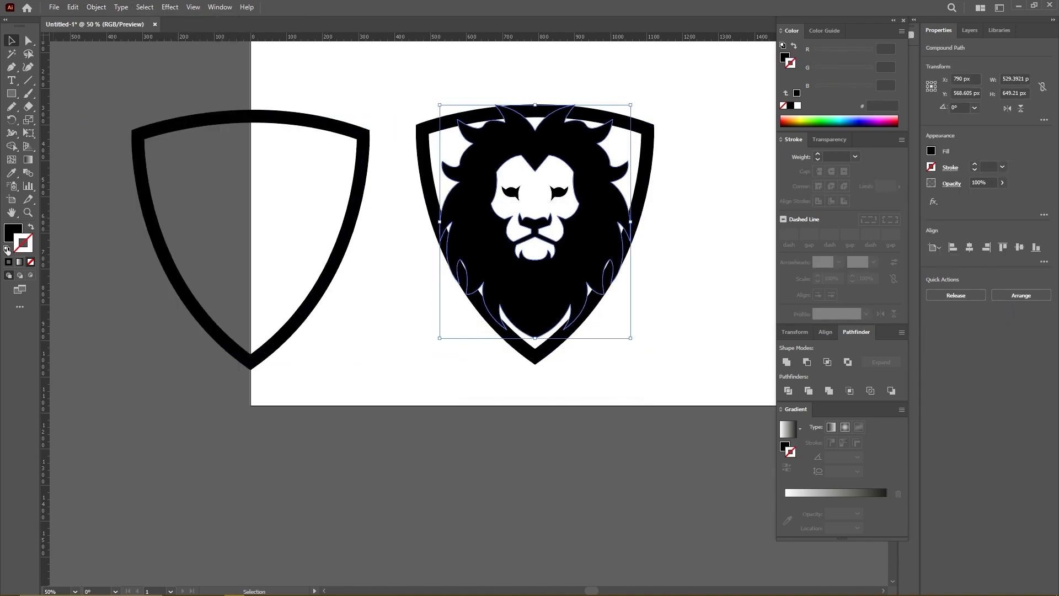
Step: Apply a white 10 pt stroke aligned to the outside to the black-filled lion head
{"action": "left_click", "coordinate": [6, 249]}
{"action": "left_click", "coordinate": [31, 227]}
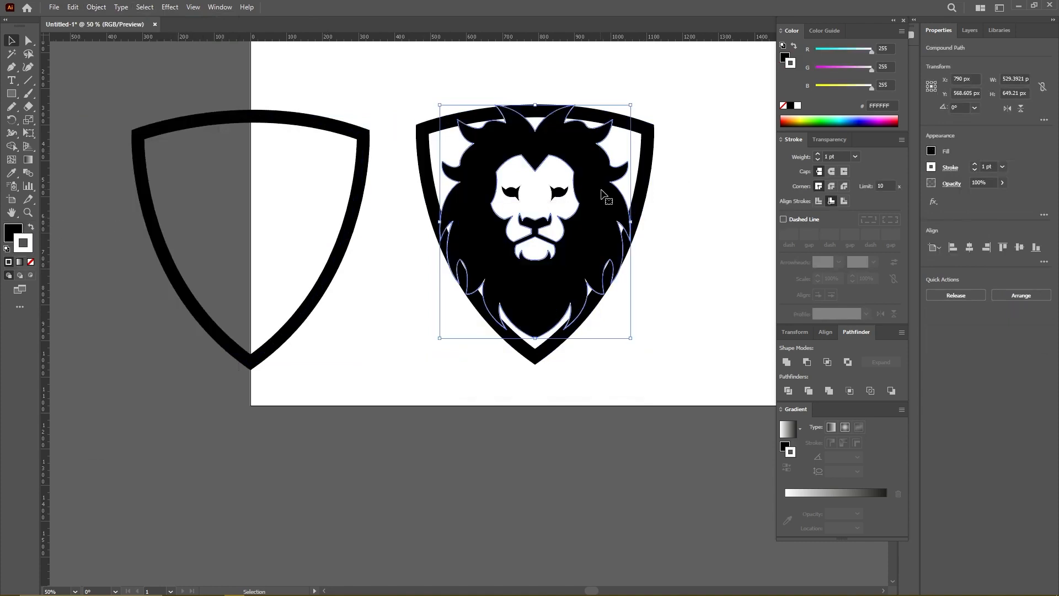
{"action": "scroll", "coordinate": [838, 155], "scroll_direction": "up", "scroll_amount": 6}
{"action": "left_click", "coordinate": [844, 201]}
{"action": "scroll", "coordinate": [845, 154], "scroll_direction": "up", "scroll_amount": 3}
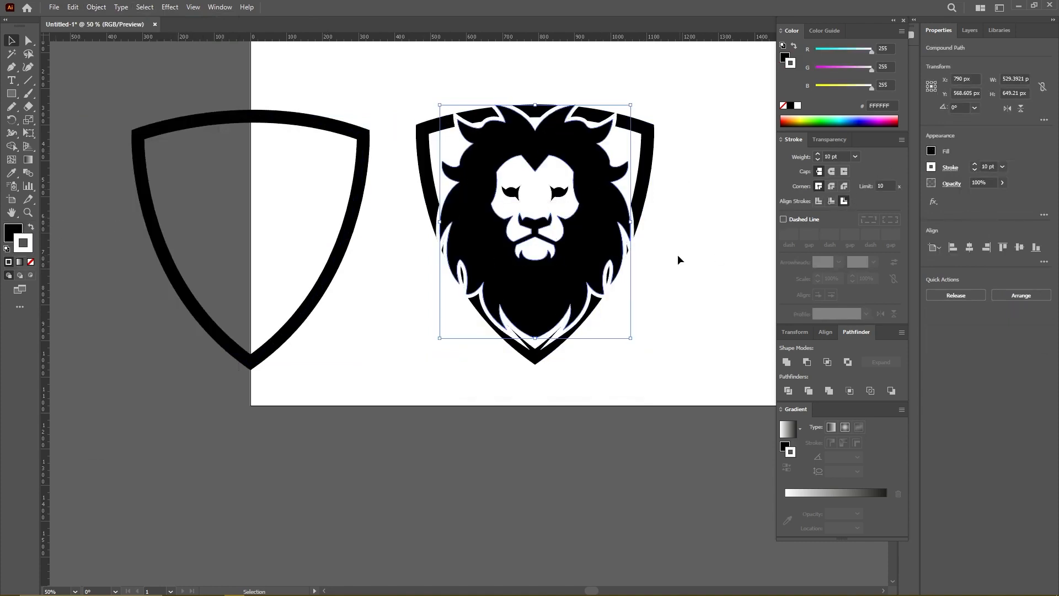
{"action": "scroll", "coordinate": [674, 111], "scroll_direction": "up", "scroll_amount": 4}
Step: Move the lion and shield badge off the artboard, to the left of the spare shield
{"action": "right_click", "coordinate": [468, 249]}
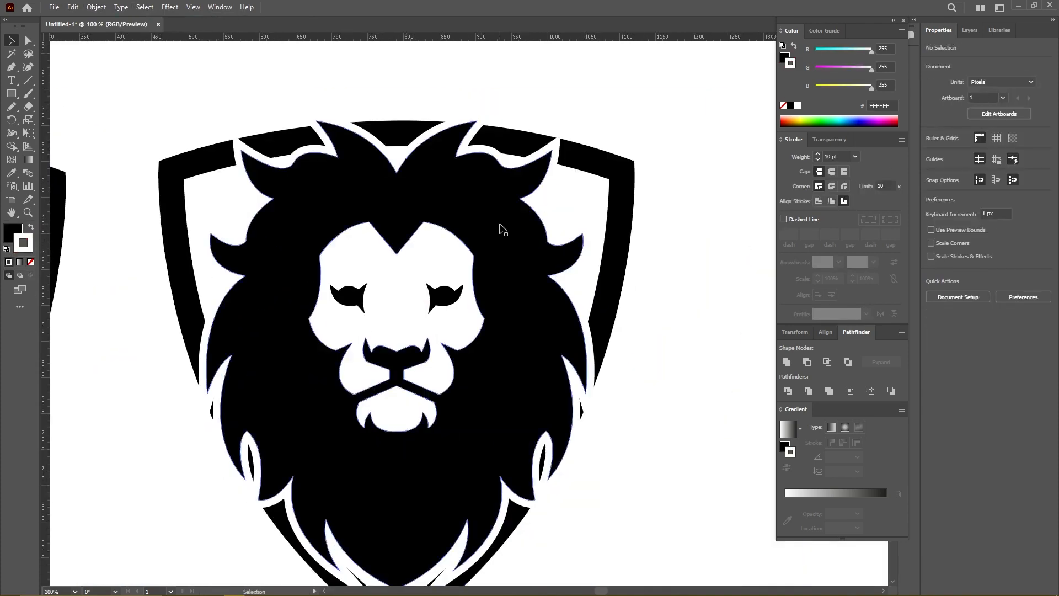
{"action": "left_click", "coordinate": [490, 250]}
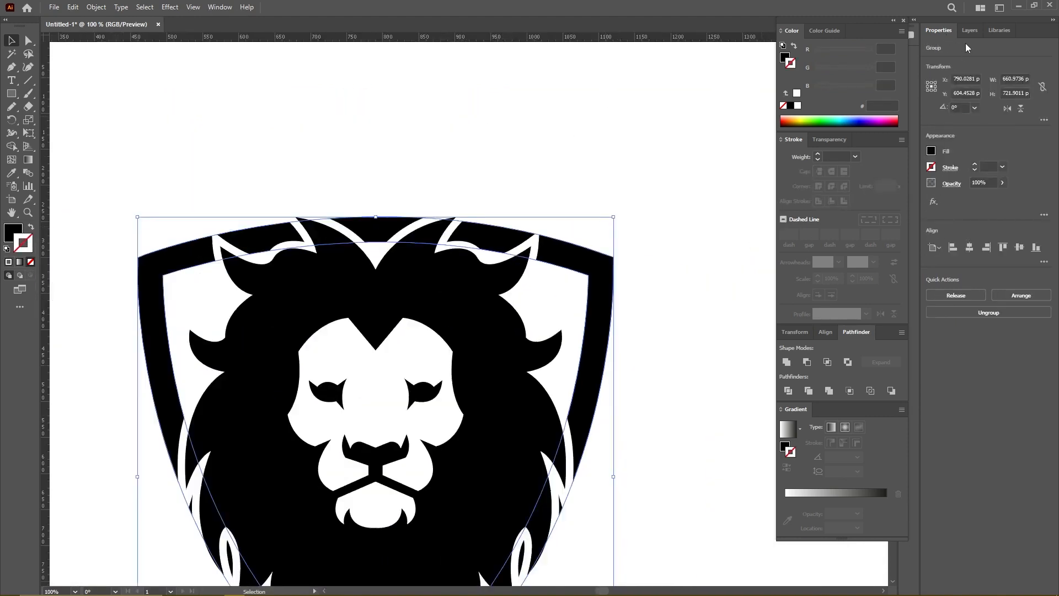
{"action": "scroll", "coordinate": [686, 308], "scroll_direction": "down", "scroll_amount": 2}
{"action": "scroll", "coordinate": [687, 308], "scroll_direction": "down", "scroll_amount": 3}
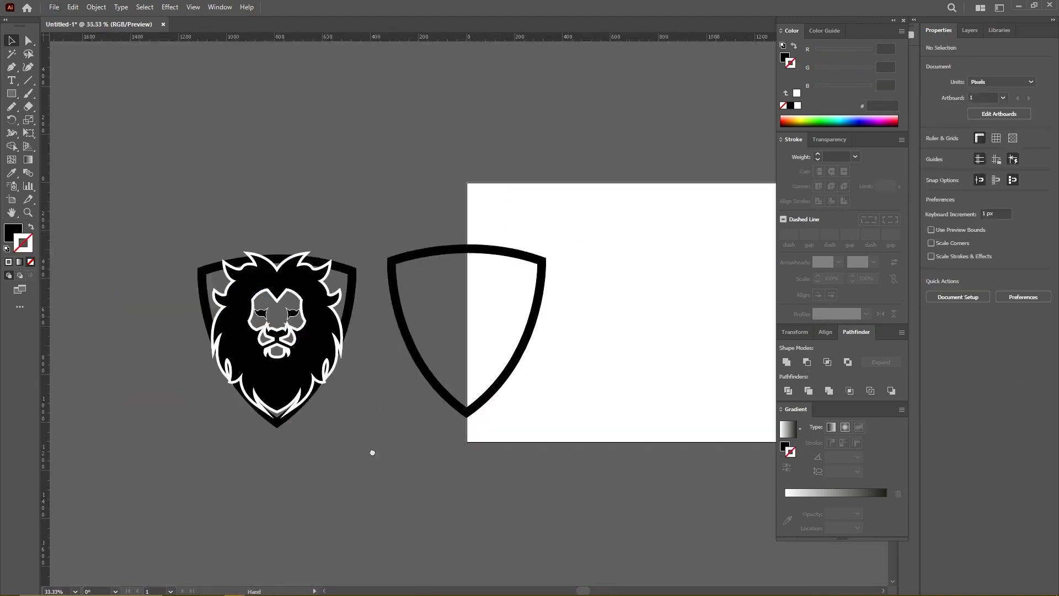
{"action": "left_click_drag", "start_coordinate": [373, 452], "coordinate": [449, 457]}
Step: Expand the appearance of the lion head's white stroke and ungroup the resulting shapes
{"action": "left_click", "coordinate": [401, 377]}
{"action": "left_click", "coordinate": [427, 392]}
{"action": "left_click", "coordinate": [388, 343]}
{"action": "right_click", "coordinate": [389, 343]}
{"action": "left_click", "coordinate": [367, 418]}
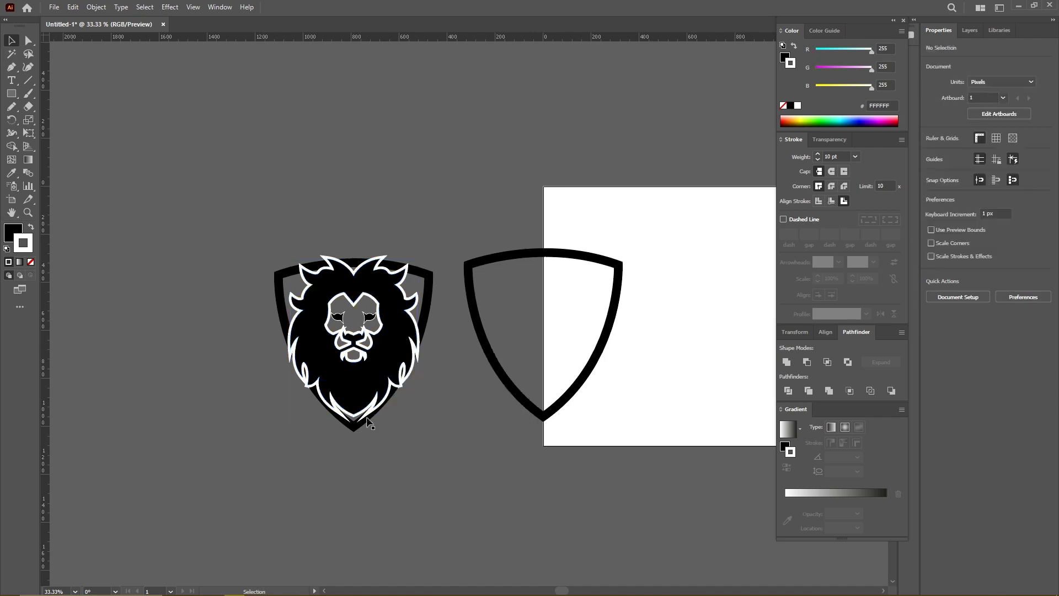
{"action": "right_click", "coordinate": [354, 375]}
{"action": "left_click", "coordinate": [308, 468]}
{"action": "left_click", "coordinate": [317, 367]}
{"action": "left_click", "coordinate": [95, 7]}
{"action": "left_click", "coordinate": [131, 149]}
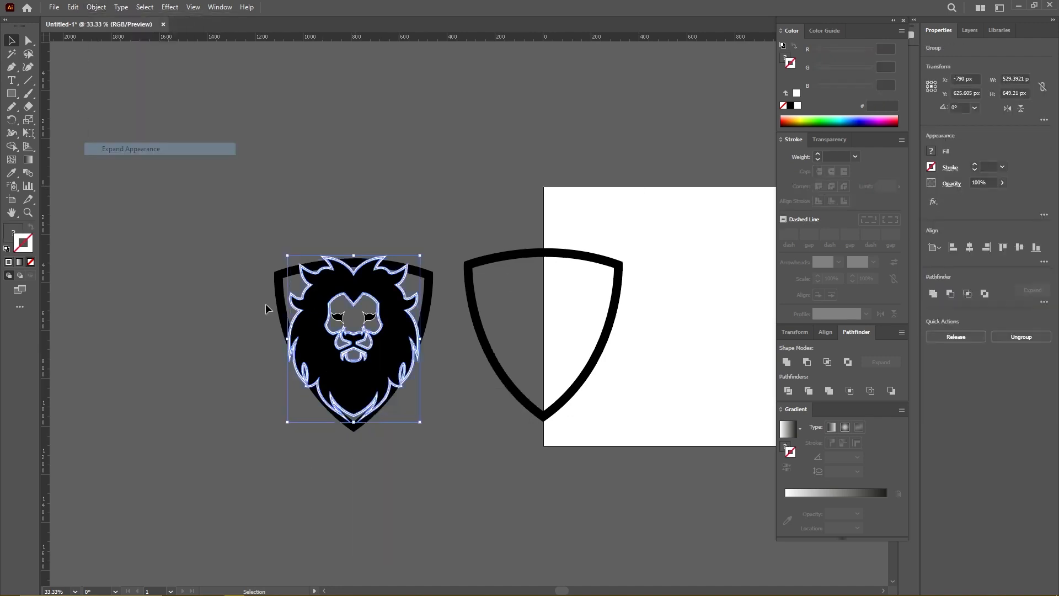
{"action": "right_click", "coordinate": [381, 281]}
{"action": "left_click", "coordinate": [411, 373]}
{"action": "left_click", "coordinate": [449, 373]}
Step: Subtract the lion's expanded white outline from the shield with the Minus Front shape mode
{"action": "scroll", "coordinate": [387, 327], "scroll_direction": "up", "scroll_amount": 3}
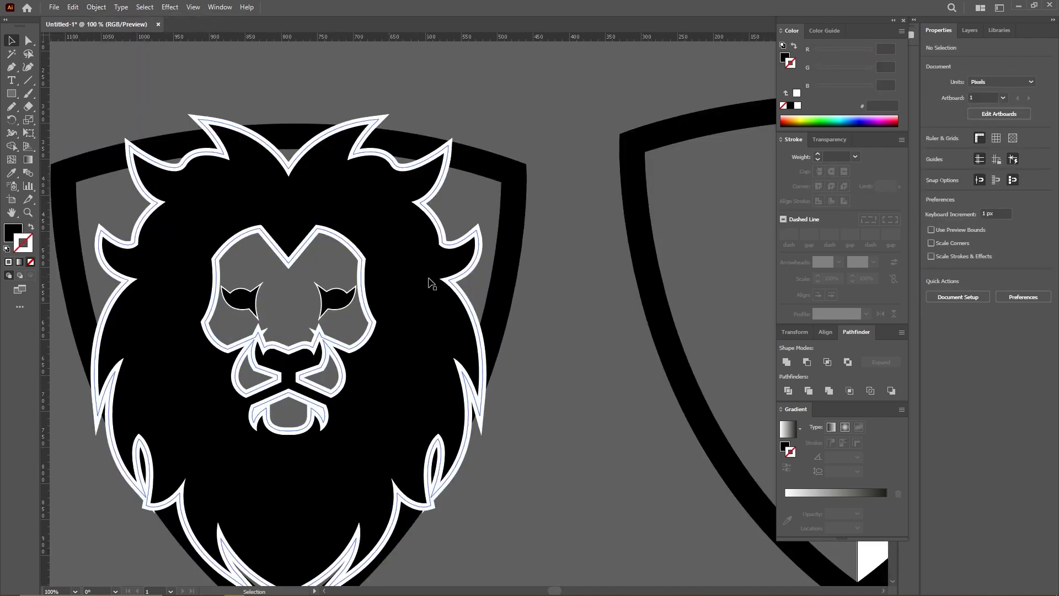
{"action": "left_click", "coordinate": [451, 245]}
{"action": "left_click", "coordinate": [504, 182], "text": "shift"}
{"action": "left_click", "coordinate": [806, 362]}
{"action": "left_click", "coordinate": [547, 403]}
{"action": "left_click_drag", "start_coordinate": [550, 423], "coordinate": [571, 409]}
Step: Remove the white stroke from both of the lion's eyes
{"action": "left_click", "coordinate": [354, 284]}
{"action": "left_click", "coordinate": [257, 284], "text": "shift"}
{"action": "left_click", "coordinate": [30, 261]}
{"action": "left_click_drag", "start_coordinate": [528, 332], "coordinate": [423, 304]}
{"action": "scroll", "coordinate": [424, 304], "scroll_direction": "down", "scroll_amount": 1}
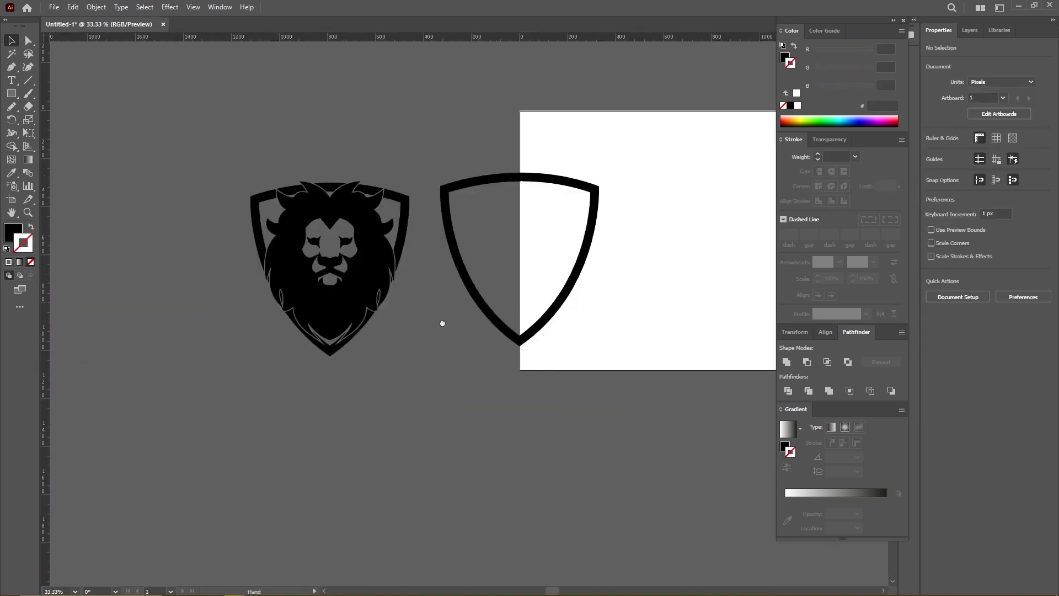
Step: Move the lion and shield badge onto the artboard, beside the spare shield outline
{"action": "left_click_drag", "start_coordinate": [238, 171], "coordinate": [416, 358]}
{"action": "left_click_drag", "start_coordinate": [416, 361], "coordinate": [319, 341]}
{"action": "left_click_drag", "start_coordinate": [276, 292], "coordinate": [652, 276]}
{"action": "left_click_drag", "start_coordinate": [695, 293], "coordinate": [454, 357]}
{"action": "left_click", "coordinate": [441, 364]}
{"action": "scroll", "coordinate": [490, 374], "scroll_direction": "up", "scroll_amount": 2}
{"action": "scroll", "coordinate": [490, 374], "scroll_direction": "down", "scroll_amount": 1}
{"action": "left_click_drag", "start_coordinate": [227, 273], "coordinate": [369, 274]}
Step: Delete the top edge of the spare shield outline to leave an open path
{"action": "left_click", "coordinate": [361, 274]}
{"action": "left_click", "coordinate": [290, 169]}
{"action": "left_click", "coordinate": [274, 142]}
{"action": "left_click", "coordinate": [11, 71]}
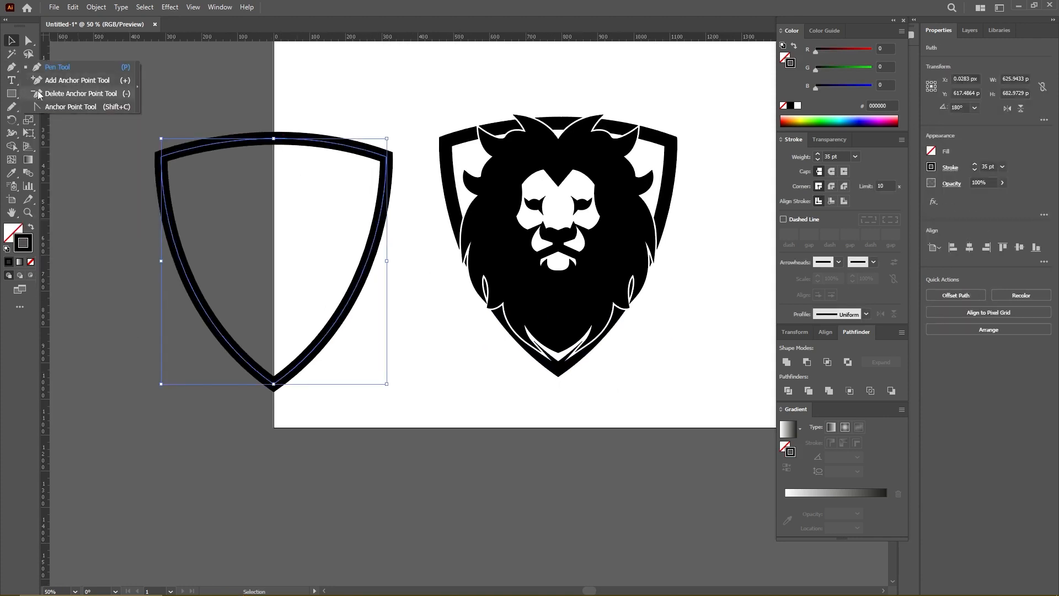
{"action": "left_click", "coordinate": [55, 89]}
{"action": "left_click", "coordinate": [273, 139]}
{"action": "left_click", "coordinate": [28, 42]}
{"action": "left_click_drag", "start_coordinate": [252, 118], "coordinate": [288, 193]}
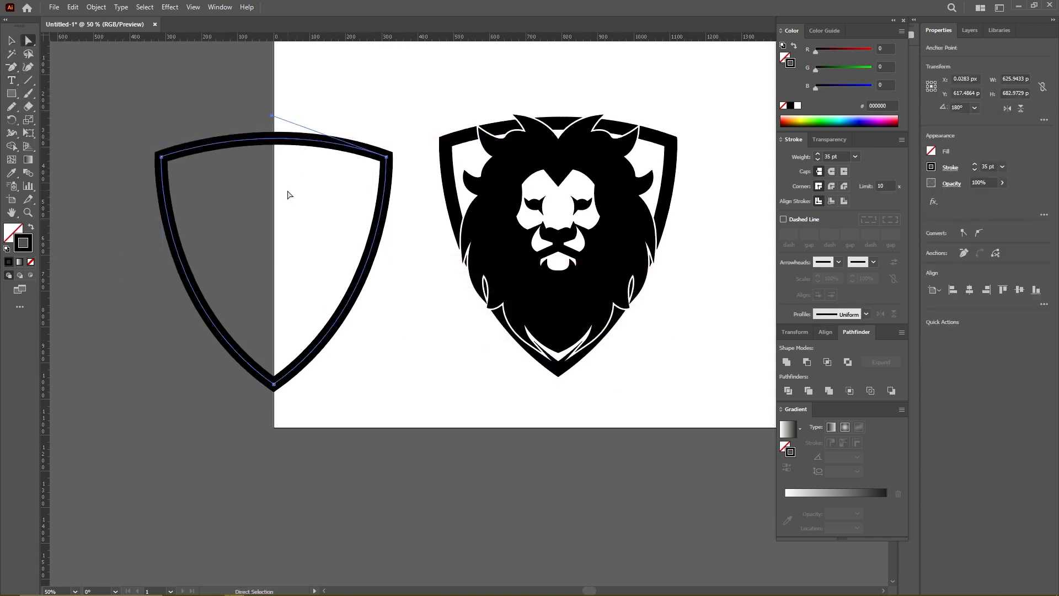
{"action": "key", "text": "Delete"}
{"action": "key", "text": "v"}
Step: Place the open shield outline over the lion badge, slightly lower, and widen it to about 750 px
{"action": "key", "text": "ctrl+a"}
{"action": "left_click", "coordinate": [94, 281]}
{"action": "left_click", "coordinate": [198, 300]}
{"action": "left_click_drag", "start_coordinate": [198, 301], "coordinate": [483, 314]}
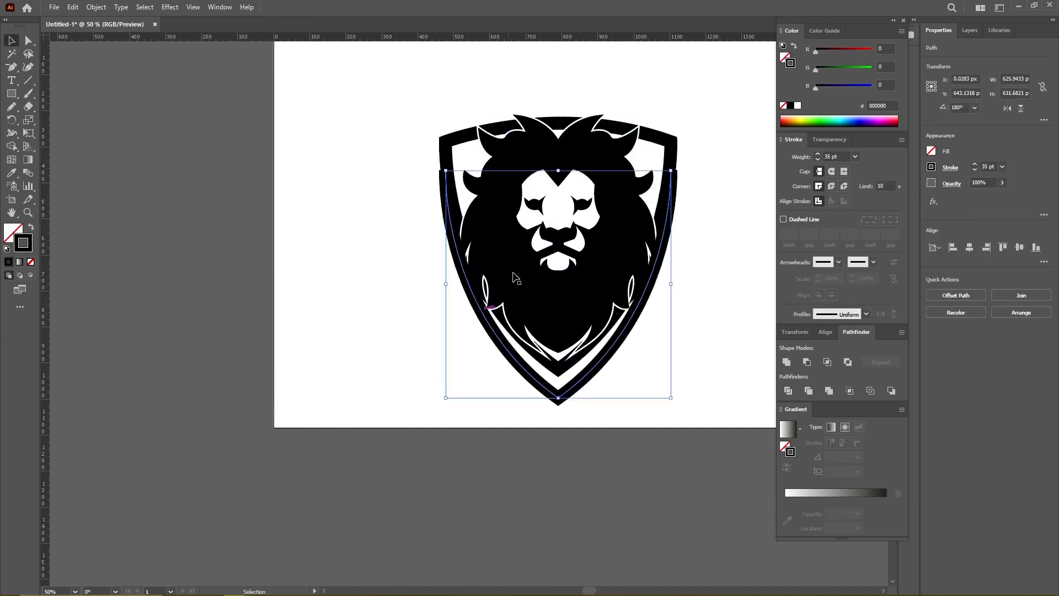
{"action": "left_click_drag", "start_coordinate": [672, 285], "coordinate": [695, 285]}
Step: Expand the open shield outline's stroke into a filled shape
{"action": "left_click", "coordinate": [100, 7]}
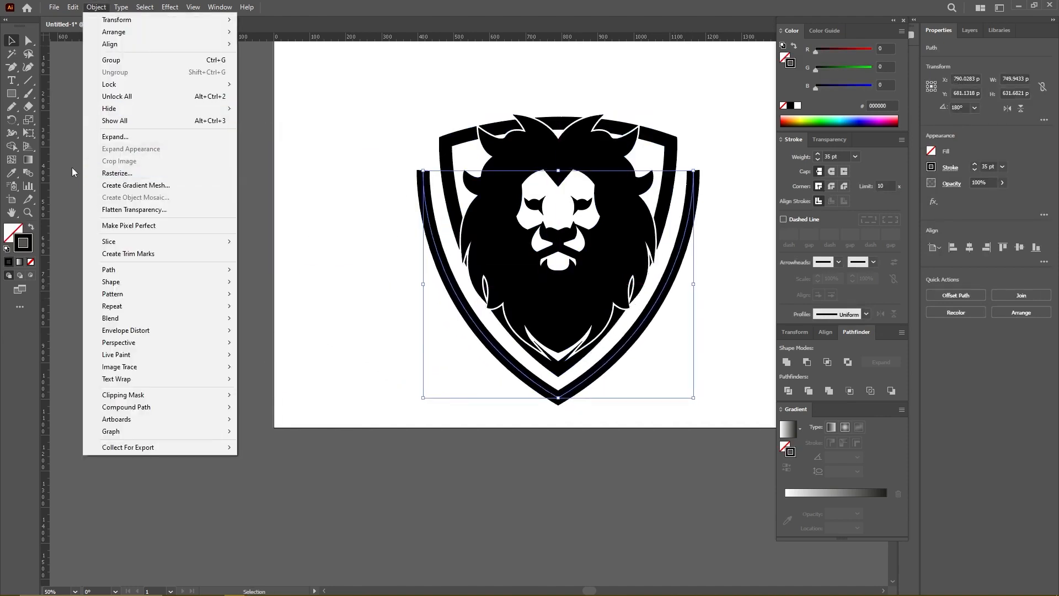
{"action": "left_click", "coordinate": [116, 136]}
{"action": "left_click", "coordinate": [499, 364]}
{"action": "left_click", "coordinate": [719, 184]}
Step: Stretch the expanded outer band upward to a height of about 697 px
{"action": "scroll", "coordinate": [705, 183], "scroll_direction": "up", "scroll_amount": 2}
{"action": "left_click", "coordinate": [684, 186]}
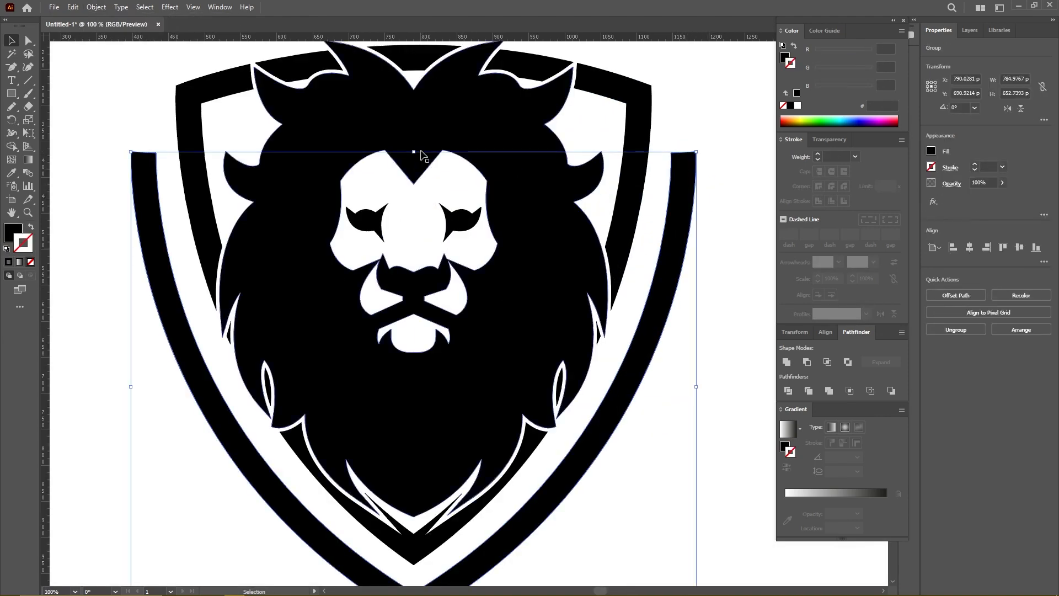
{"action": "left_click_drag", "start_coordinate": [414, 152], "coordinate": [413, 119]}
{"action": "left_click", "coordinate": [712, 133]}
{"action": "left_click_drag", "start_coordinate": [696, 140], "coordinate": [676, 184]}
Step: Average the two end anchor points of the outer band's right arm to form a pointed tip
{"action": "left_click", "coordinate": [28, 41]}
{"action": "scroll", "coordinate": [706, 148], "scroll_direction": "up", "scroll_amount": 2}
{"action": "left_click_drag", "start_coordinate": [584, 162], "coordinate": [667, 194]}
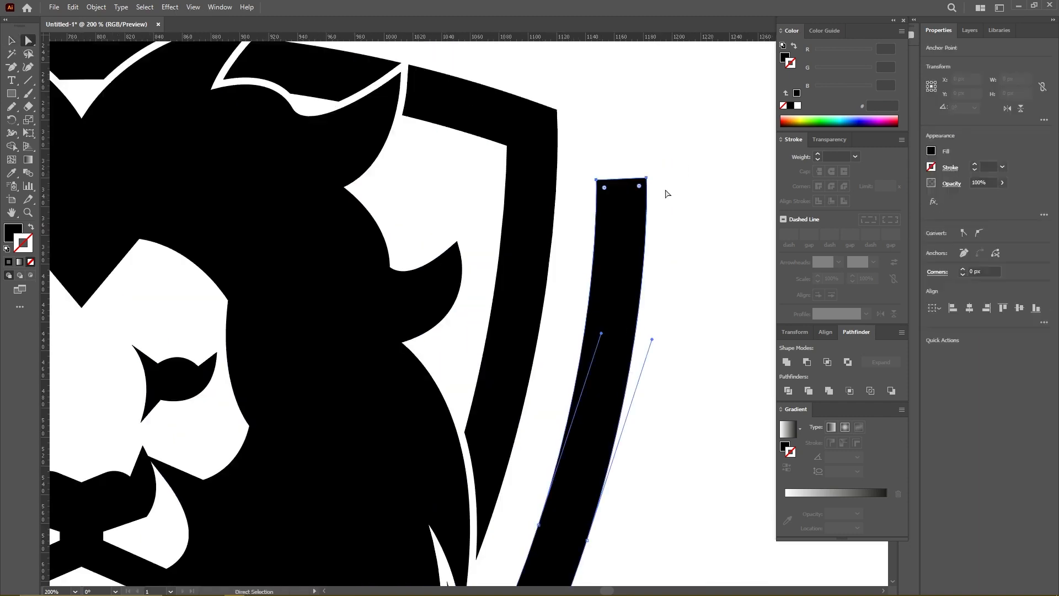
{"action": "right_click", "coordinate": [647, 176]}
{"action": "left_click", "coordinate": [680, 298]}
{"action": "left_click", "coordinate": [510, 337]}
Step: Average the two end anchor points of the outer band's left arm into a matching pointed tip
{"action": "scroll", "coordinate": [659, 241], "scroll_direction": "down", "scroll_amount": 3}
{"action": "scroll", "coordinate": [237, 224], "scroll_direction": "up", "scroll_amount": 4}
{"action": "left_click_drag", "start_coordinate": [389, 193], "coordinate": [510, 243]}
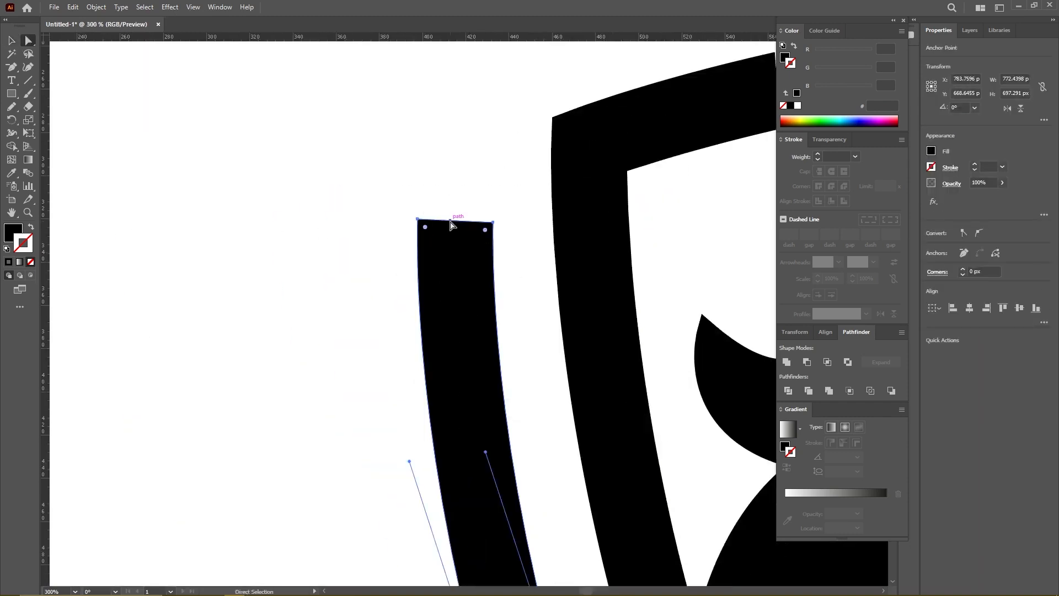
{"action": "right_click", "coordinate": [451, 226]}
{"action": "left_click", "coordinate": [485, 346]}
{"action": "left_click", "coordinate": [503, 340]}
Step: Reshape the curve of the outer band's right arm so that it tapers more slenderly toward its tip
{"action": "scroll", "coordinate": [630, 297], "scroll_direction": "down", "scroll_amount": 4}
{"action": "scroll", "coordinate": [595, 224], "scroll_direction": "down", "scroll_amount": 3}
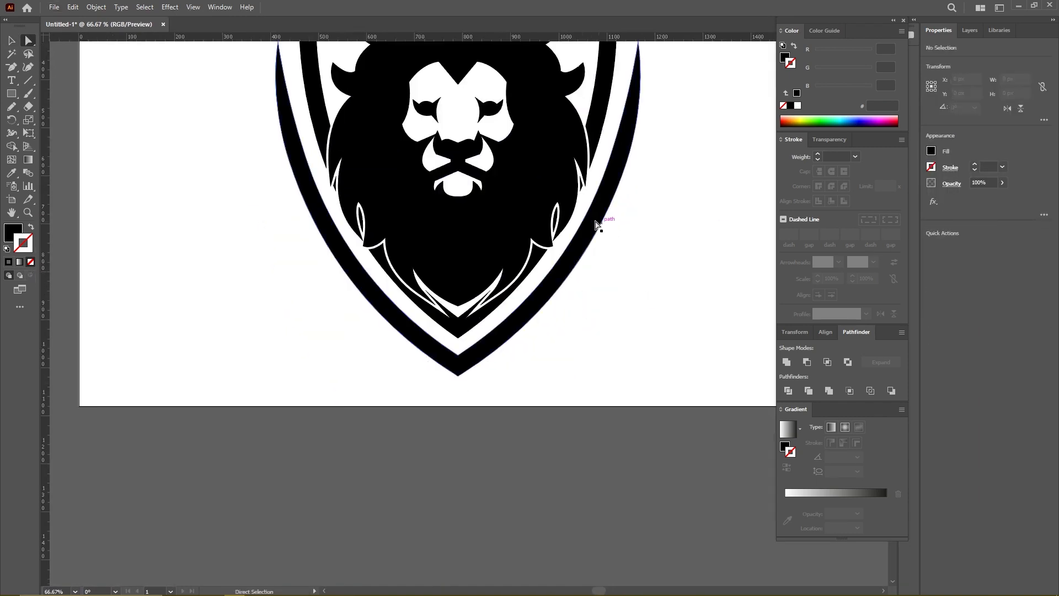
{"action": "left_click_drag", "start_coordinate": [608, 182], "coordinate": [601, 211]}
{"action": "scroll", "coordinate": [640, 210], "scroll_direction": "up", "scroll_amount": 2}
{"action": "left_click", "coordinate": [624, 248]}
{"action": "left_click_drag", "start_coordinate": [469, 455], "coordinate": [496, 430]}
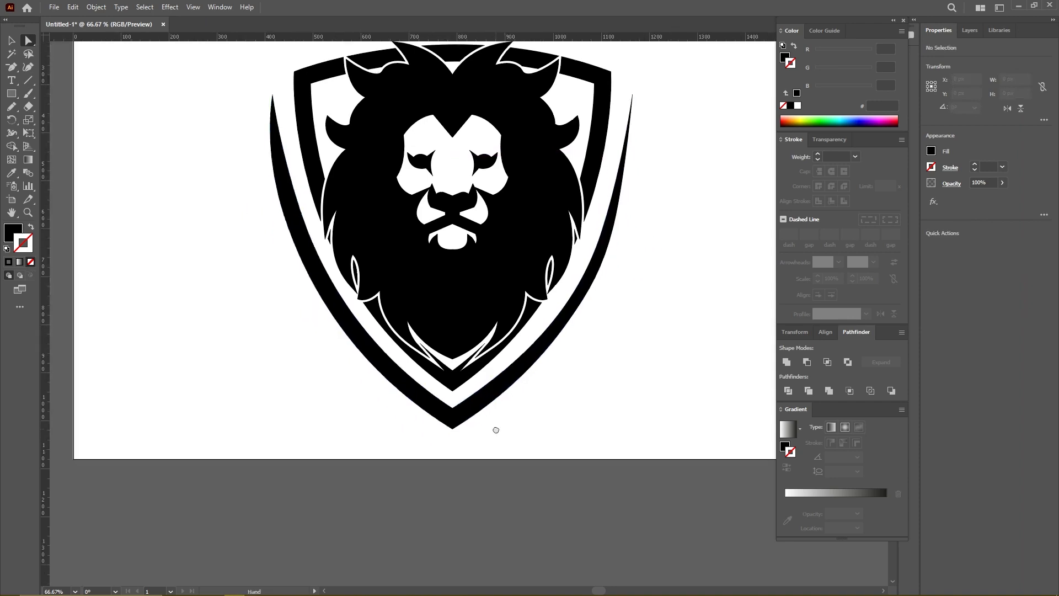
{"action": "scroll", "coordinate": [618, 246], "scroll_direction": "up", "scroll_amount": 1}
{"action": "left_click", "coordinate": [567, 323]}
{"action": "left_click", "coordinate": [580, 366]}
{"action": "scroll", "coordinate": [610, 370], "scroll_direction": "down", "scroll_amount": 1}
{"action": "left_click_drag", "start_coordinate": [612, 392], "coordinate": [615, 371]}
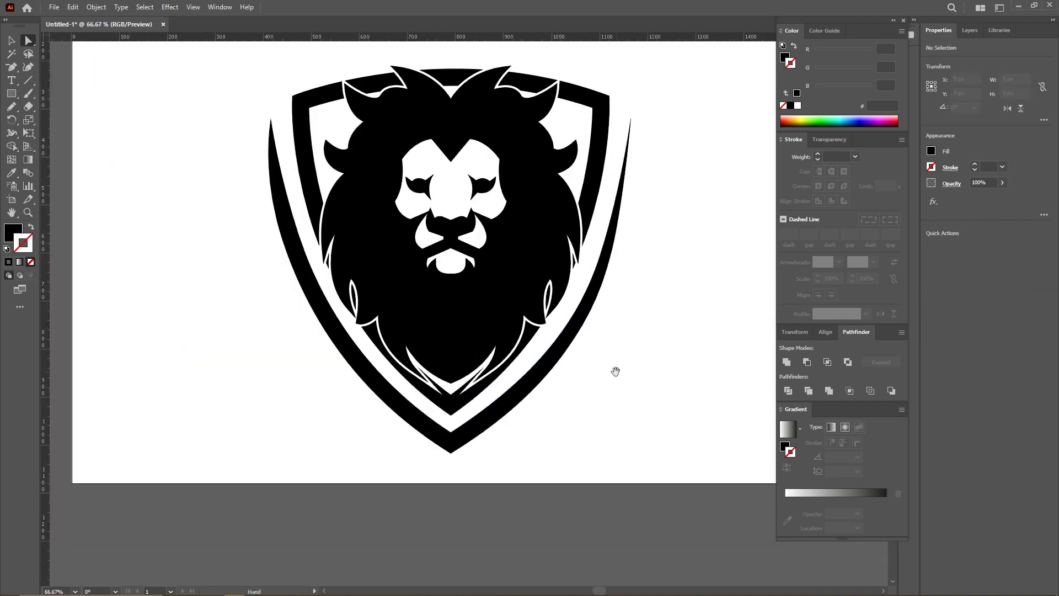
Step: Draw a vertical line about 71 px long through the outer band's bottom point and divide the band along it
{"action": "scroll", "coordinate": [440, 477], "scroll_direction": "up", "scroll_amount": 2}
{"action": "left_click", "coordinate": [440, 387]}
{"action": "left_click", "coordinate": [29, 80]}
{"action": "scroll", "coordinate": [473, 433], "scroll_direction": "up", "scroll_amount": 2}
{"action": "left_click_drag", "start_coordinate": [454, 290], "coordinate": [452, 442]}
{"action": "scroll", "coordinate": [473, 402], "scroll_direction": "down", "scroll_amount": 2}
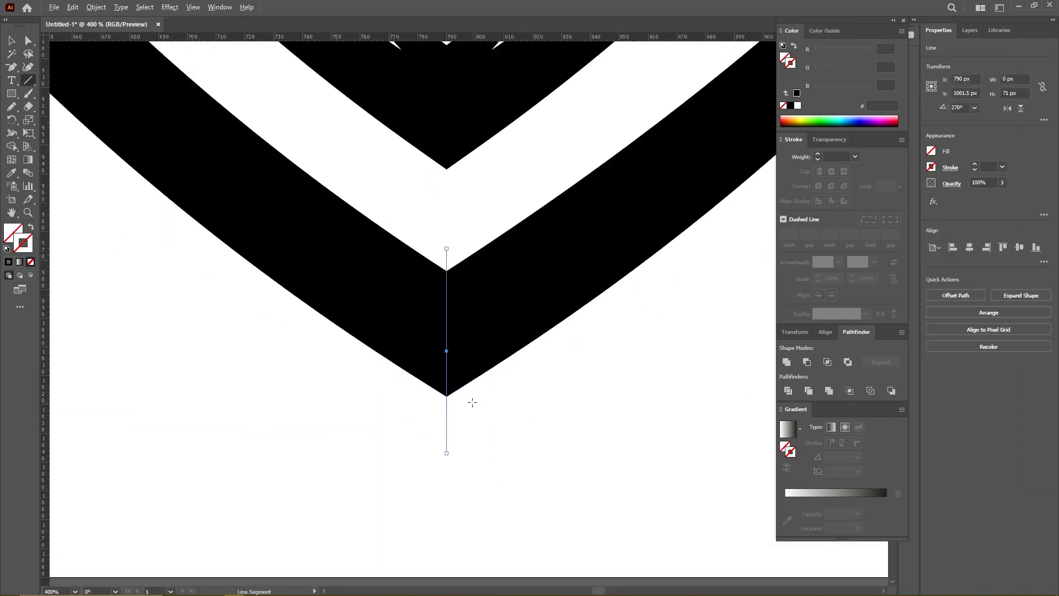
{"action": "key", "text": "v"}
{"action": "key", "text": "ctrl+a"}
Step: Ungroup the divided outer band and delete its left half
{"action": "right_click", "coordinate": [472, 354]}
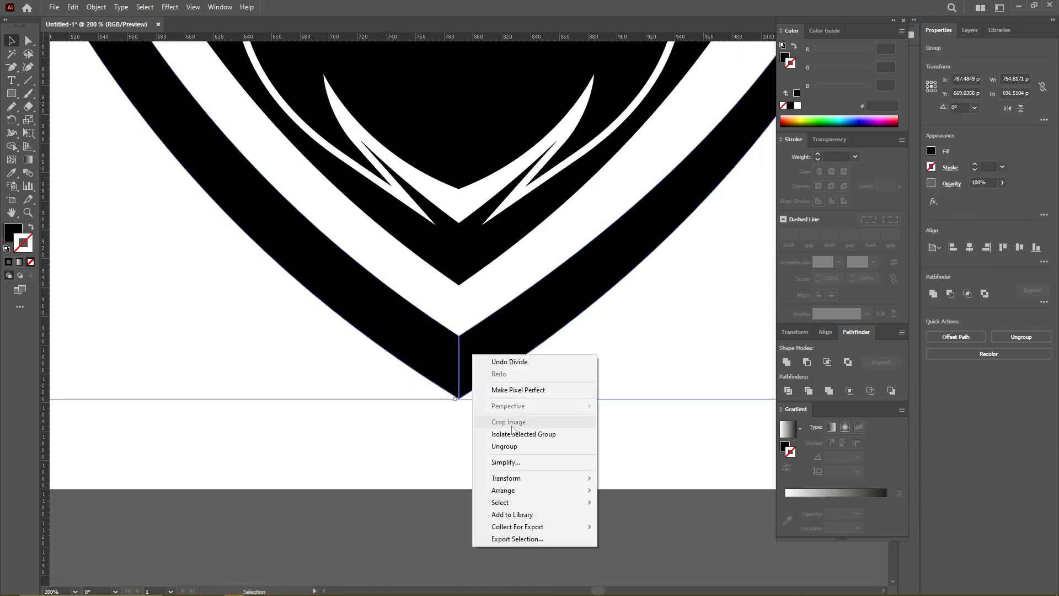
{"action": "left_click", "coordinate": [509, 446]}
{"action": "left_click", "coordinate": [420, 424]}
{"action": "left_click", "coordinate": [396, 320]}
{"action": "key", "text": "Delete"}
Step: Create a reflected copy of the band's right half and fit it edge to edge on the left side
{"action": "scroll", "coordinate": [574, 325], "scroll_direction": "down", "scroll_amount": 4}
{"action": "right_click", "coordinate": [569, 318]}
{"action": "mouse_move", "coordinate": [603, 507]}
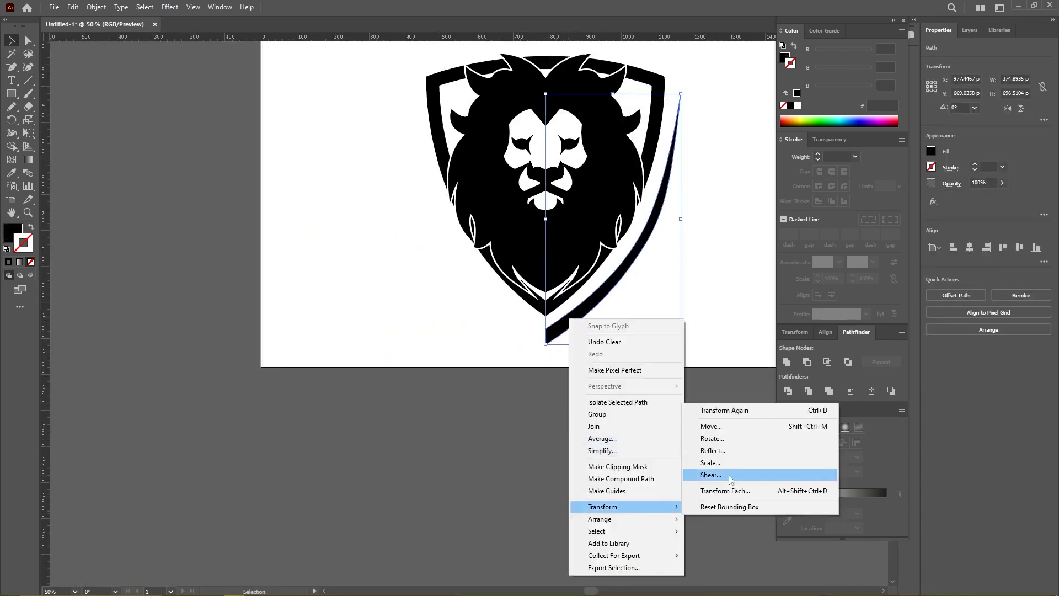
{"action": "left_click", "coordinate": [720, 405]}
{"action": "left_click", "coordinate": [475, 362]}
{"action": "scroll", "coordinate": [647, 334], "scroll_direction": "up", "scroll_amount": 3}
{"action": "left_click_drag", "start_coordinate": [716, 331], "coordinate": [313, 326]}
{"action": "scroll", "coordinate": [339, 370], "scroll_direction": "up", "scroll_amount": 6}
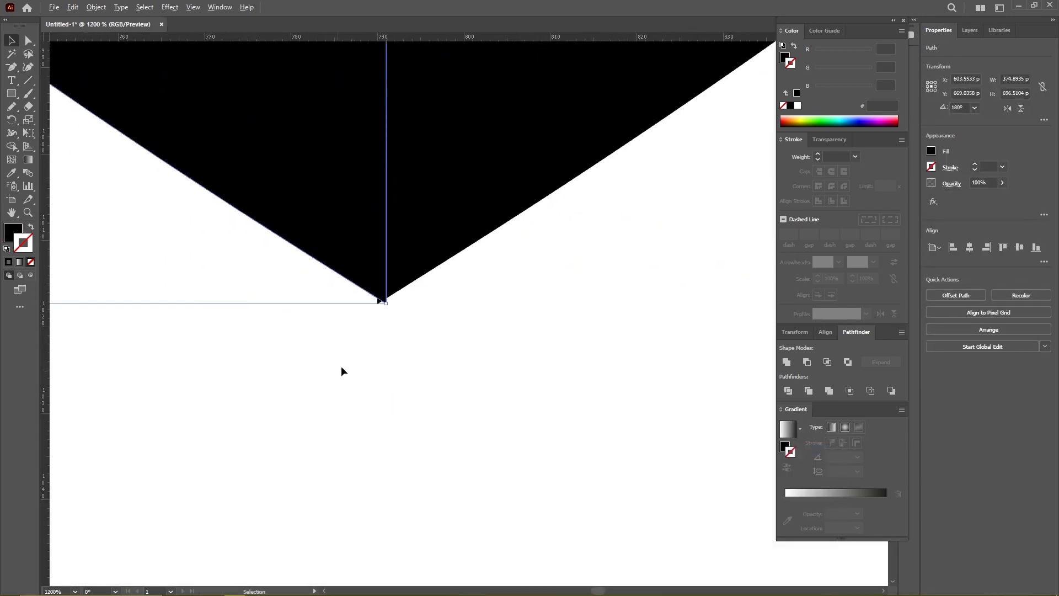
{"action": "left_click", "coordinate": [340, 372]}
{"action": "left_click_drag", "start_coordinate": [370, 259], "coordinate": [362, 260]}
Step: Merge the two halves of the outer band into one shape with the Shape Builder tool
{"action": "scroll", "coordinate": [404, 344], "scroll_direction": "down", "scroll_amount": 4}
{"action": "left_click", "coordinate": [419, 298], "text": "shift"}
{"action": "key", "text": "shift+m"}
{"action": "left_click_drag", "start_coordinate": [446, 254], "coordinate": [375, 284]}
{"action": "scroll", "coordinate": [424, 298], "scroll_direction": "down", "scroll_amount": 6}
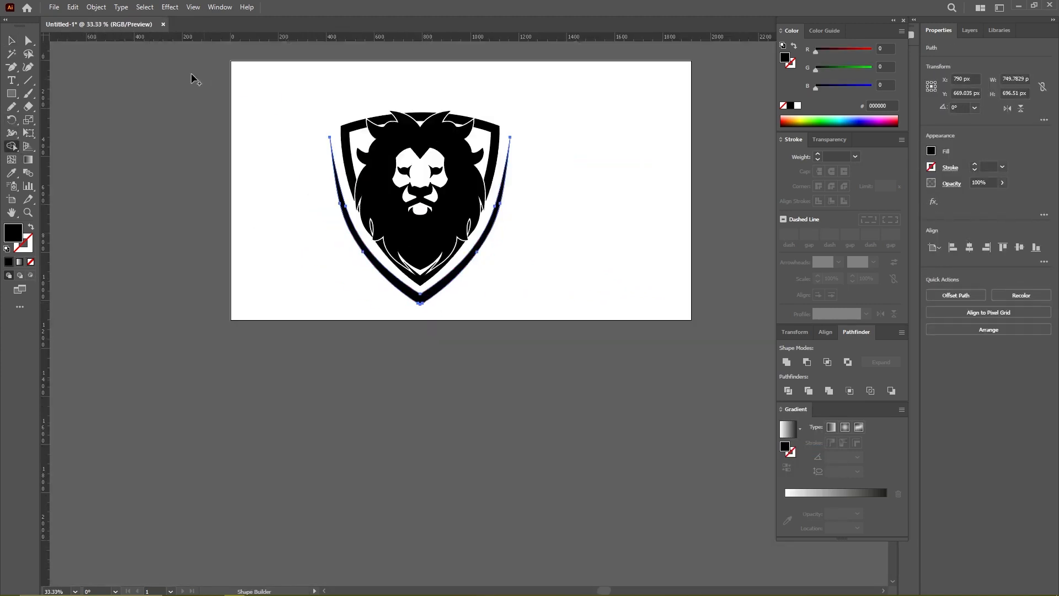
Step: Move the complete lion badge with its outer band higher on the artboard
{"action": "key", "text": "v"}
{"action": "left_click", "coordinate": [192, 75]}
{"action": "left_click_drag", "start_coordinate": [572, 213], "coordinate": [579, 257]}
{"action": "key", "text": "ctrl+a"}
{"action": "left_click_drag", "start_coordinate": [428, 270], "coordinate": [425, 235]}
{"action": "left_click", "coordinate": [540, 242]}
Step: Fill the outer band with red #C60909
{"action": "scroll", "coordinate": [436, 192], "scroll_direction": "up", "scroll_amount": 4}
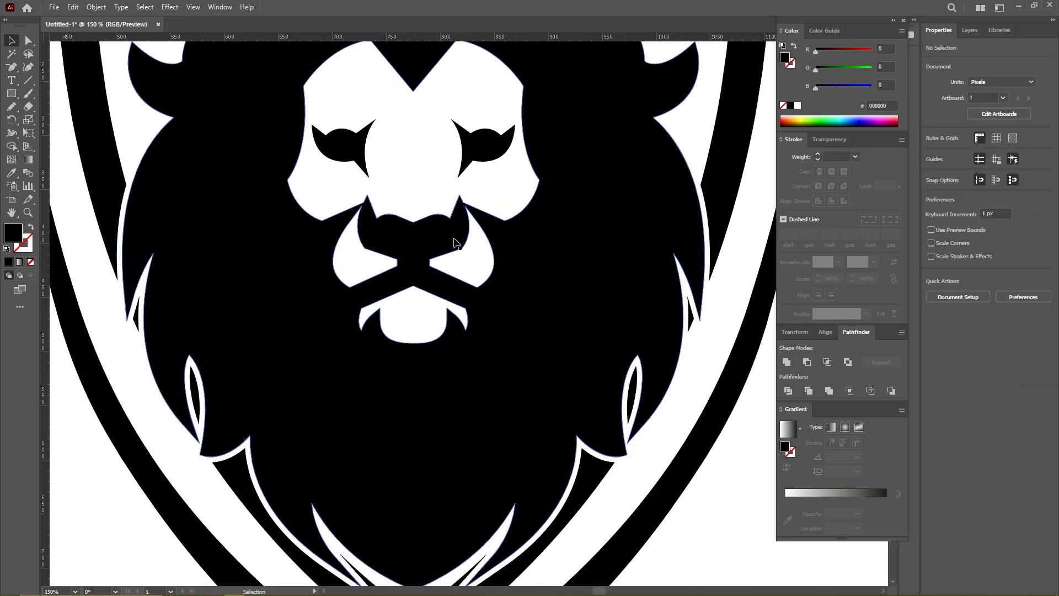
{"action": "scroll", "coordinate": [429, 253], "scroll_direction": "down", "scroll_amount": 2}
{"action": "scroll", "coordinate": [182, 194], "scroll_direction": "up", "scroll_amount": 1}
{"action": "left_click", "coordinate": [264, 260]}
{"action": "double_click", "coordinate": [18, 236]}
{"action": "left_click", "coordinate": [519, 259]}
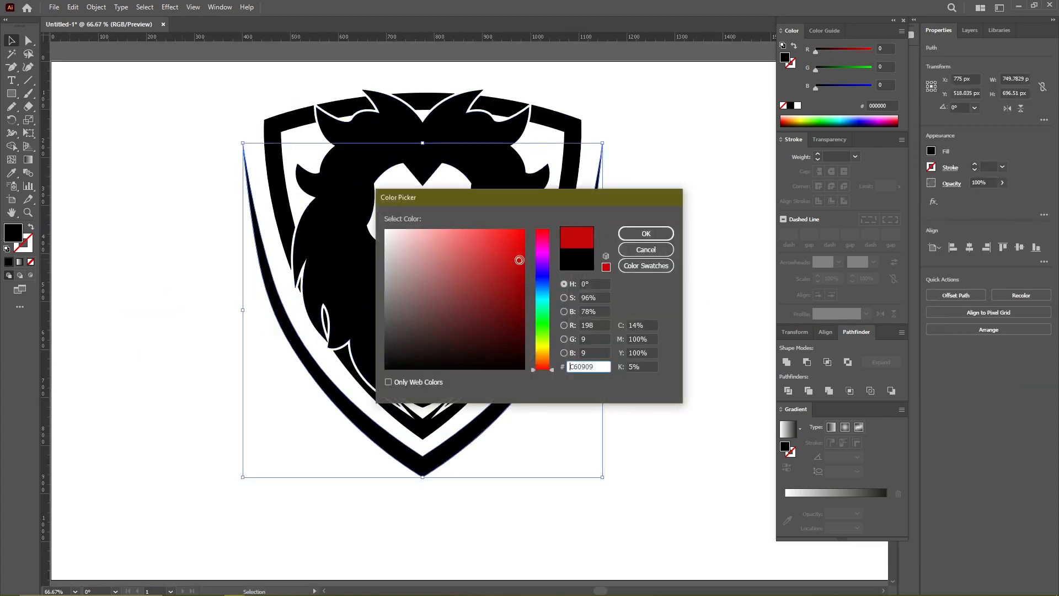
{"action": "left_click", "coordinate": [646, 233]}
{"action": "left_click", "coordinate": [669, 236]}
{"action": "scroll", "coordinate": [406, 295], "scroll_direction": "up", "scroll_amount": 2}
{"action": "left_click", "coordinate": [446, 291]}
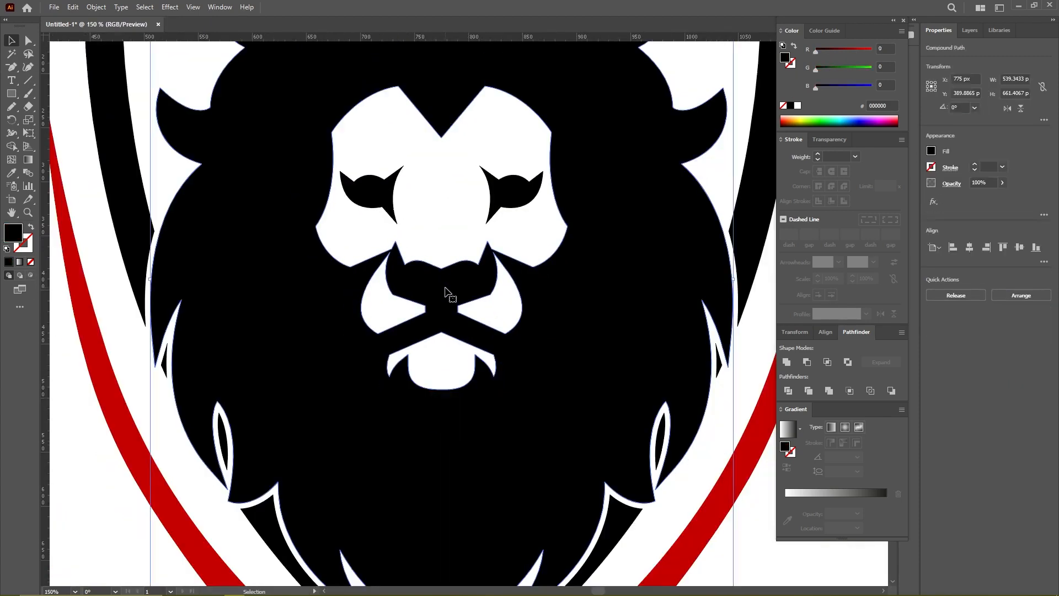
{"action": "scroll", "coordinate": [446, 292], "scroll_direction": "down", "scroll_amount": 1}
{"action": "left_click", "coordinate": [658, 333]}
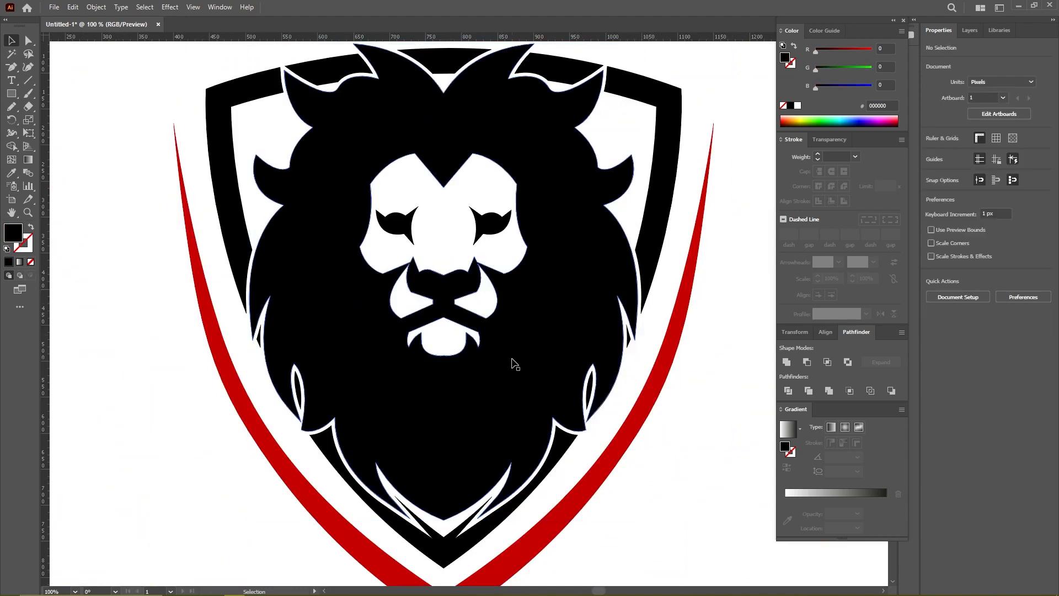
Step: Add the title LIONS ALLIANES below the shield in Impact at 72 pt
{"action": "scroll", "coordinate": [512, 364], "scroll_direction": "down", "scroll_amount": 2}
{"action": "key", "text": "a"}
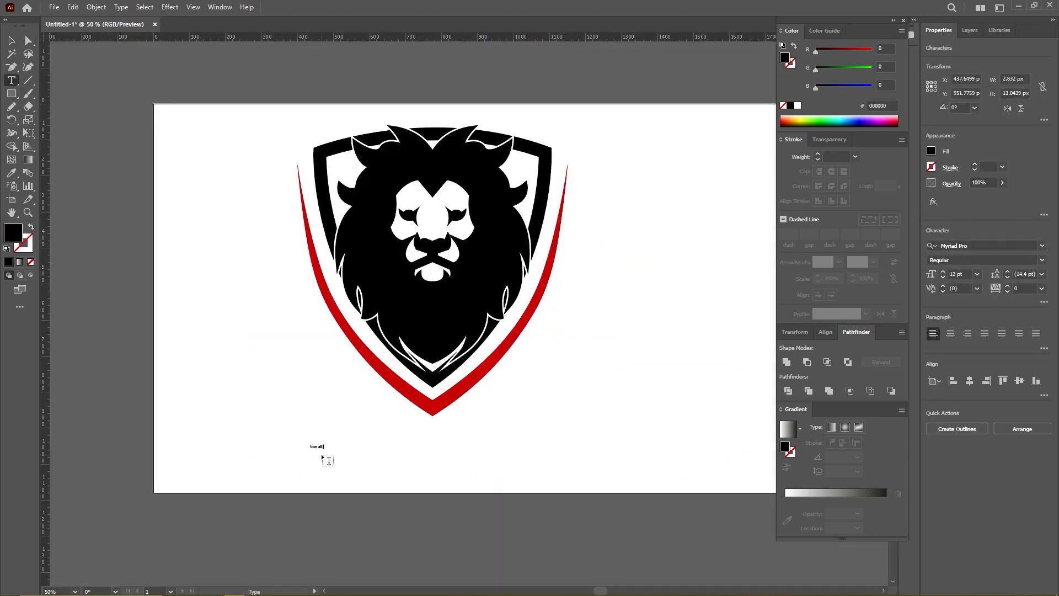
{"action": "type", "text": "ianes"}
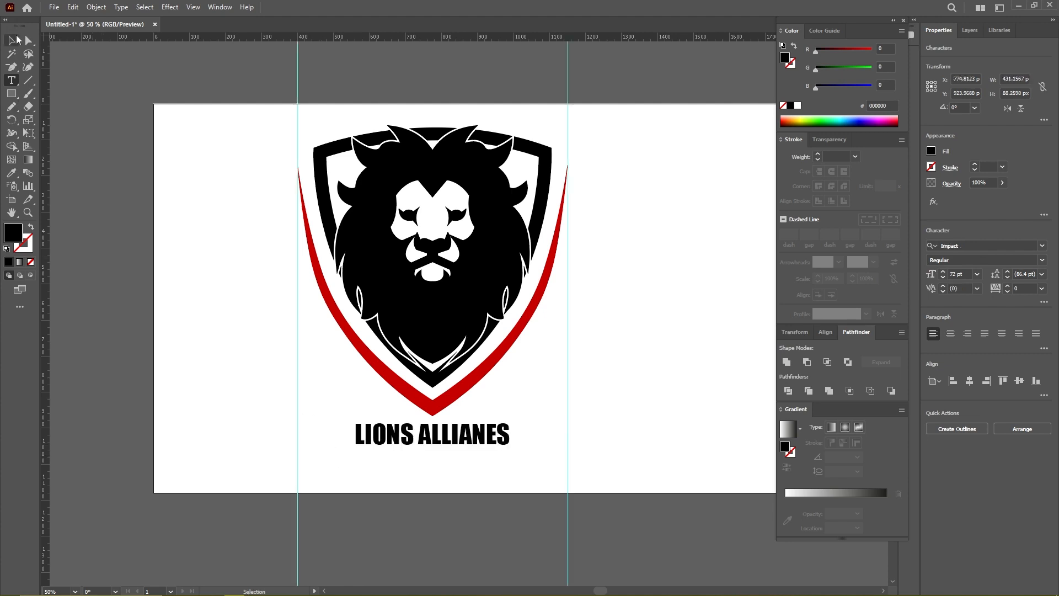
Step: Scale the title to span the width between the two guides and position it just below the red band
{"action": "left_click_drag", "start_coordinate": [515, 437], "coordinate": [569, 441]}
{"action": "left_click_drag", "start_coordinate": [473, 433], "coordinate": [474, 453]}
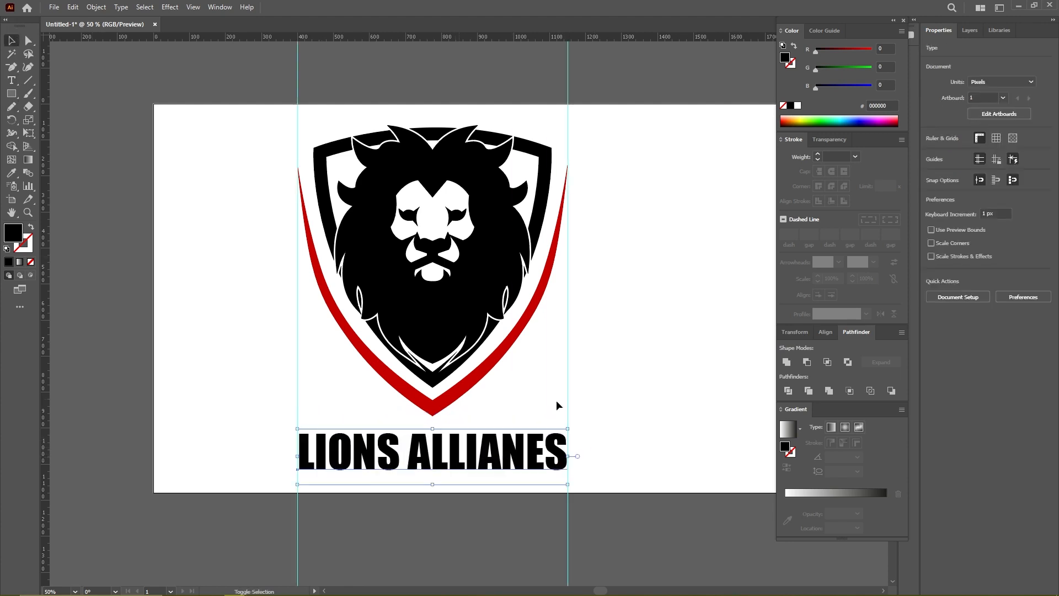
{"action": "left_click", "coordinate": [559, 399]}
Step: Delete the two vertical guides
{"action": "scroll", "coordinate": [607, 388], "scroll_direction": "down", "scroll_amount": 1}
{"action": "left_click_drag", "start_coordinate": [639, 406], "coordinate": [603, 394]}
{"action": "left_click_drag", "start_coordinate": [298, 469], "coordinate": [568, 496]}
{"action": "key", "text": "Delete"}
{"action": "scroll", "coordinate": [550, 251], "scroll_direction": "up", "scroll_amount": 1}
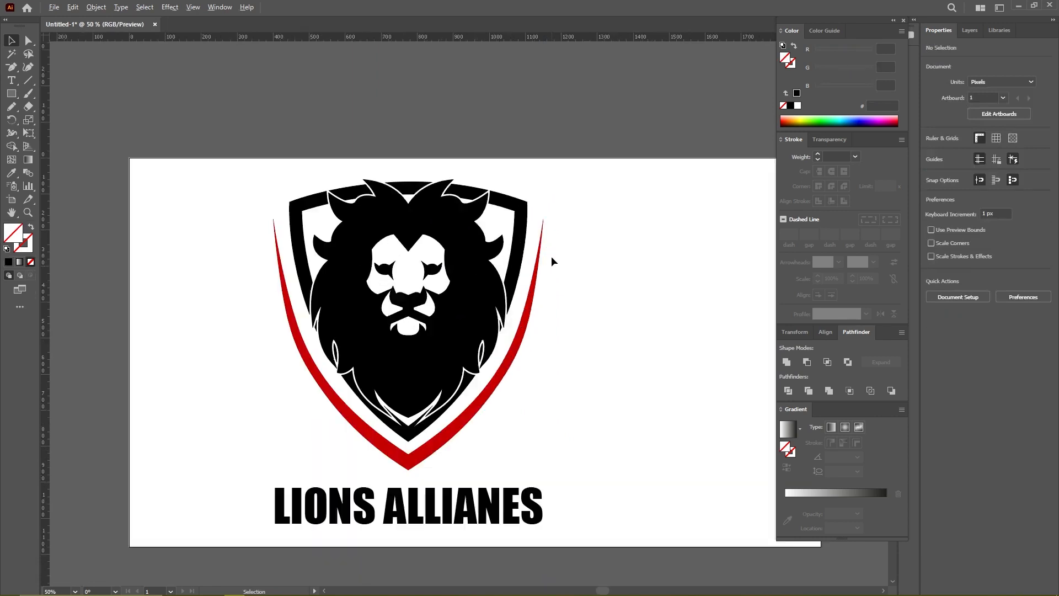
{"action": "scroll", "coordinate": [558, 273], "scroll_direction": "down", "scroll_amount": 1}
{"action": "scroll", "coordinate": [564, 292], "scroll_direction": "down", "scroll_amount": 1}
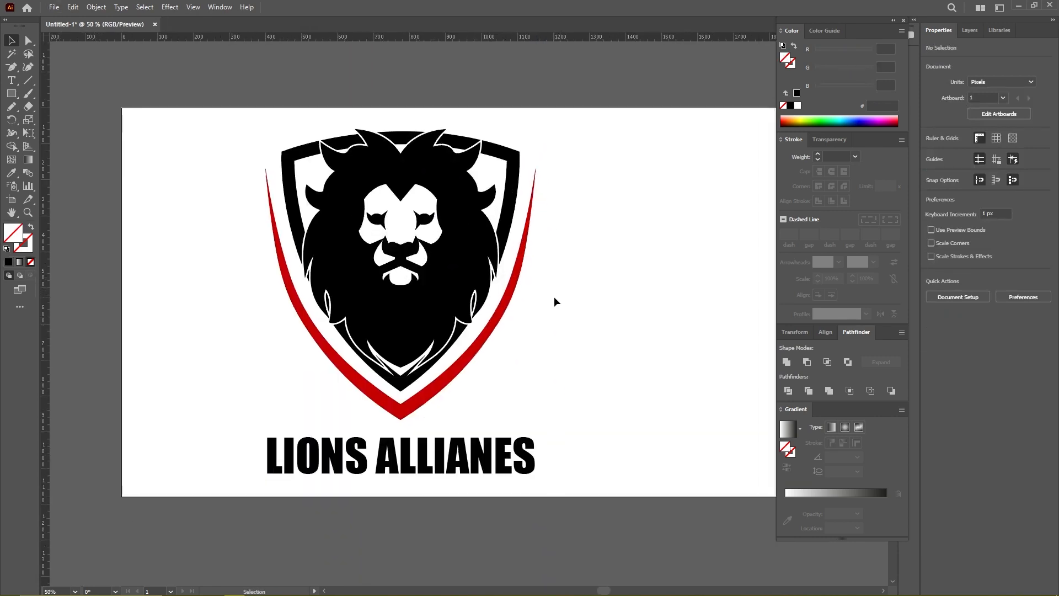
{"action": "left_click", "coordinate": [10, 95]}
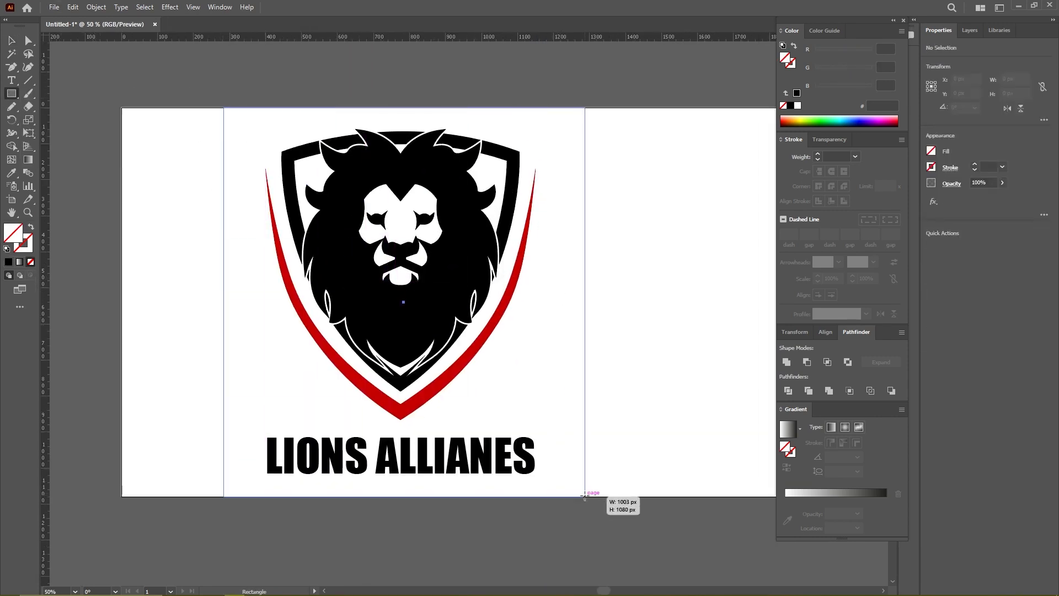
{"action": "left_click_drag", "start_coordinate": [585, 496], "coordinate": [585, 496]}
{"action": "key", "text": "v"}
{"action": "left_click", "coordinate": [393, 286]}
{"action": "left_click_drag", "start_coordinate": [108, 194], "coordinate": [250, 338]}
{"action": "left_click", "coordinate": [220, 171]}
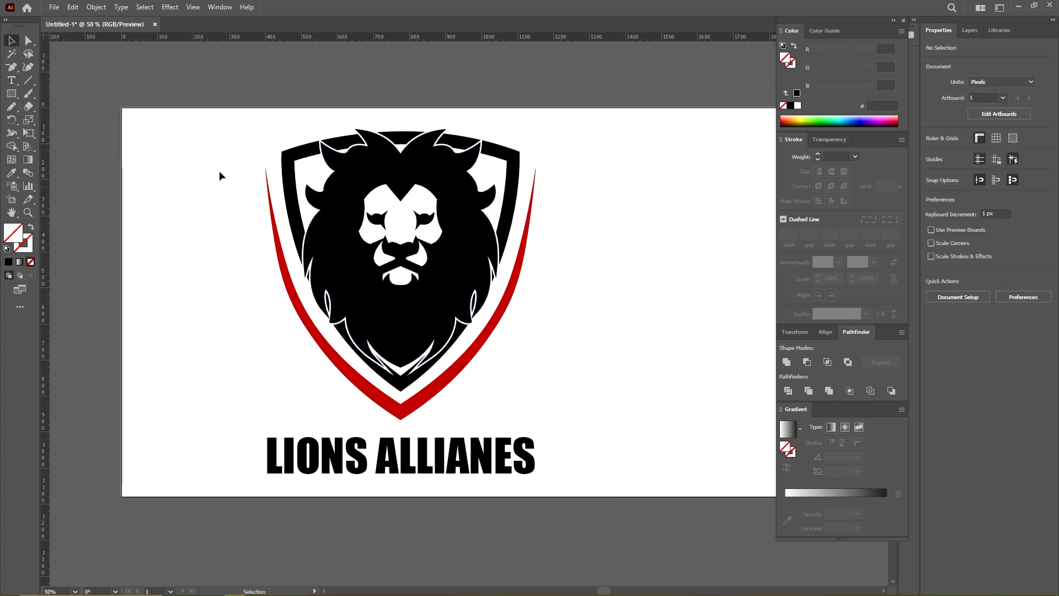
Step: Shift the logo slightly up and to the right, and draw a rectangle about 1009 × 1126 px around it
{"action": "key", "text": "ctrl+a"}
{"action": "left_click_drag", "start_coordinate": [384, 179], "coordinate": [401, 164]}
{"action": "left_click", "coordinate": [11, 94]}
{"action": "left_click_drag", "start_coordinate": [225, 93], "coordinate": [589, 499]}
{"action": "left_click_drag", "start_coordinate": [527, 532], "coordinate": [375, 302]}
Step: Center the logo artwork and the rectangle on each other horizontally and vertically
{"action": "key", "text": "ctrl+a"}
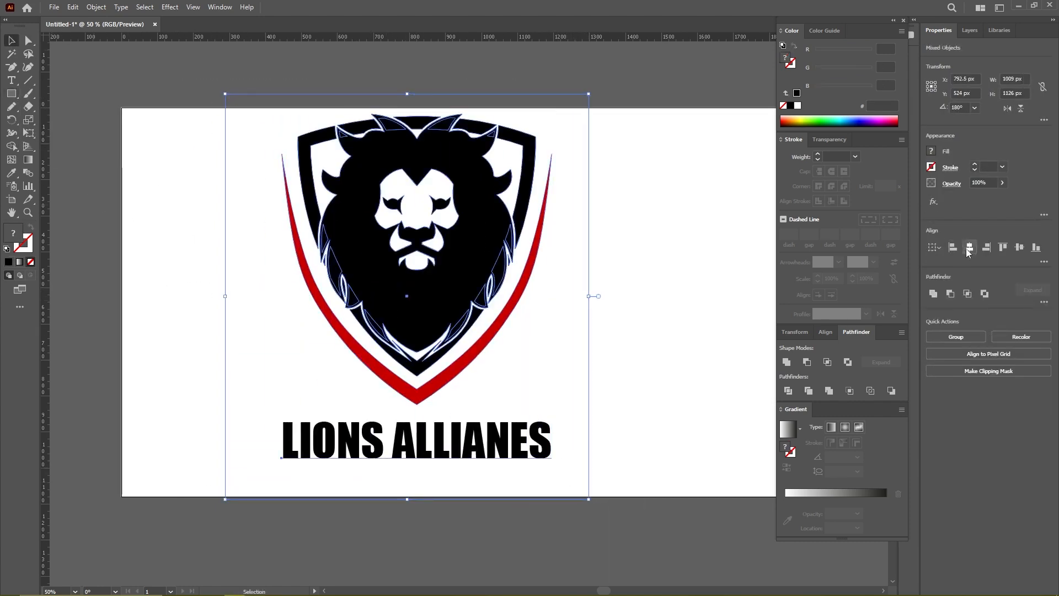
{"action": "left_click", "coordinate": [968, 247]}
{"action": "left_click", "coordinate": [1018, 247]}
Step: Give the rectangle no fill and a dark red #420202 stroke with a weight of 9 pt
{"action": "left_click", "coordinate": [593, 349]}
{"action": "left_click", "coordinate": [7, 248]}
{"action": "left_click", "coordinate": [31, 262]}
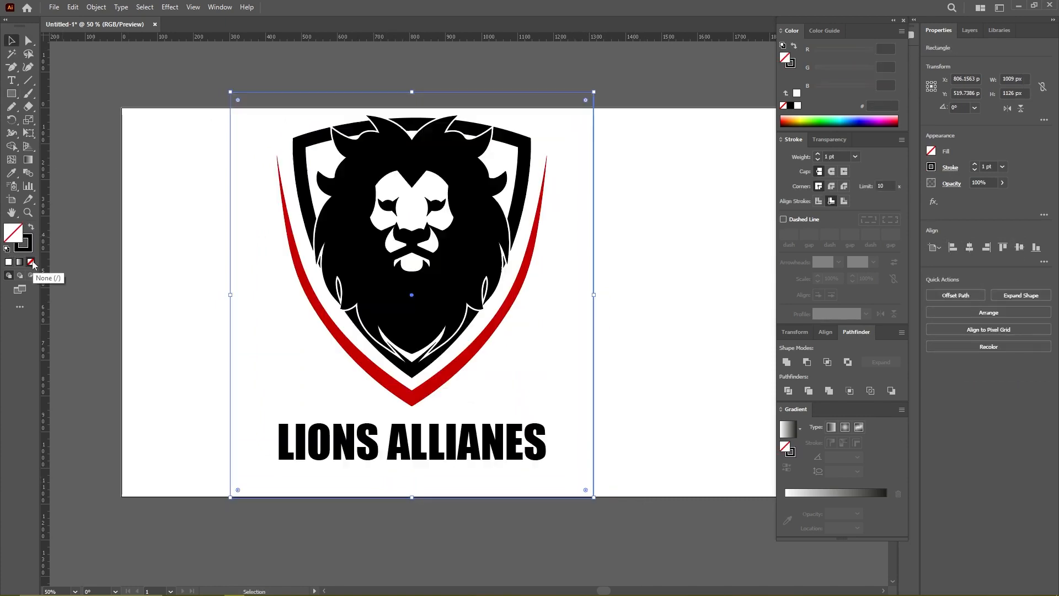
{"action": "double_click", "coordinate": [31, 249]}
{"action": "left_click", "coordinate": [635, 238]}
{"action": "scroll", "coordinate": [843, 156], "scroll_direction": "up", "scroll_amount": 7}
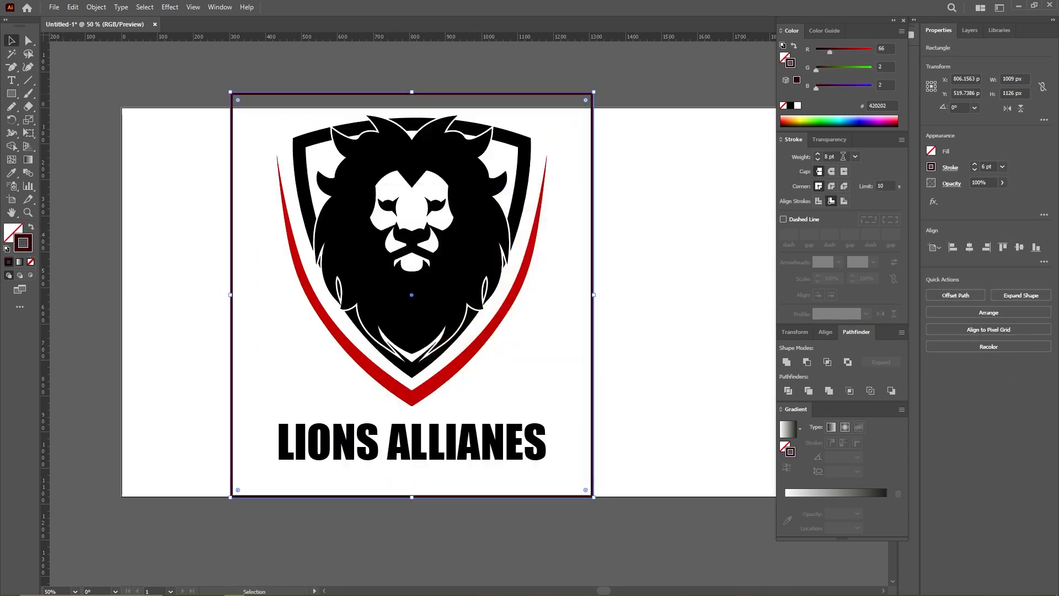
Step: Scale the logo and its frame down together so they fit inside the artboard
{"action": "key", "text": "ctrl+a"}
{"action": "left_click_drag", "start_coordinate": [411, 91], "coordinate": [414, 156]}
{"action": "left_click", "coordinate": [574, 299]}
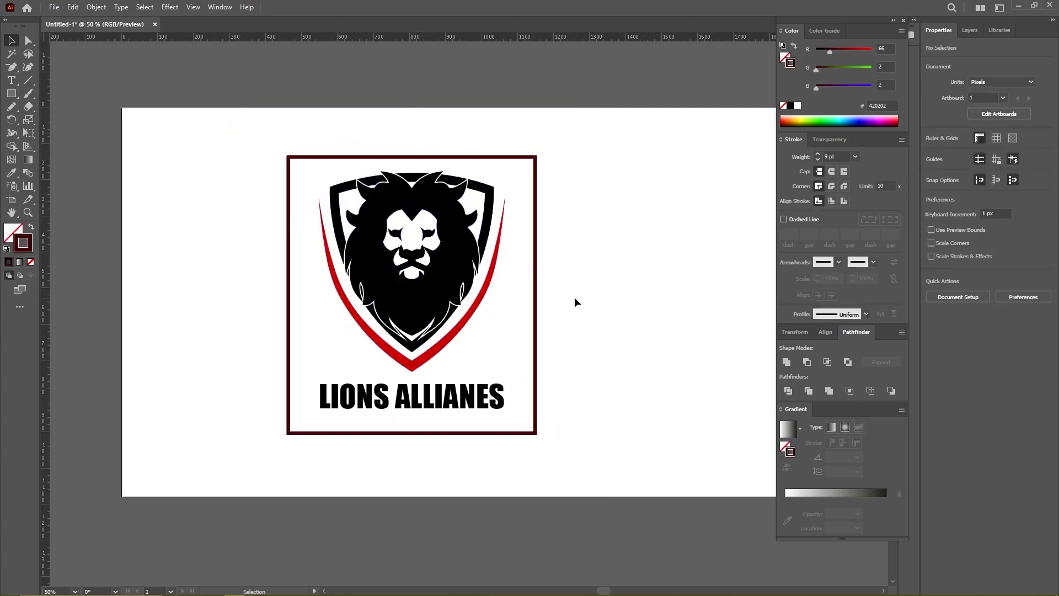
Step: Round all four corners of the rectangular frame
{"action": "scroll", "coordinate": [563, 318], "scroll_direction": "up", "scroll_amount": 1}
{"action": "left_click_drag", "start_coordinate": [530, 304], "coordinate": [542, 283]}
{"action": "left_click", "coordinate": [541, 284]}
{"action": "left_click_drag", "start_coordinate": [530, 90], "coordinate": [510, 100]}
{"action": "left_click", "coordinate": [643, 164]}
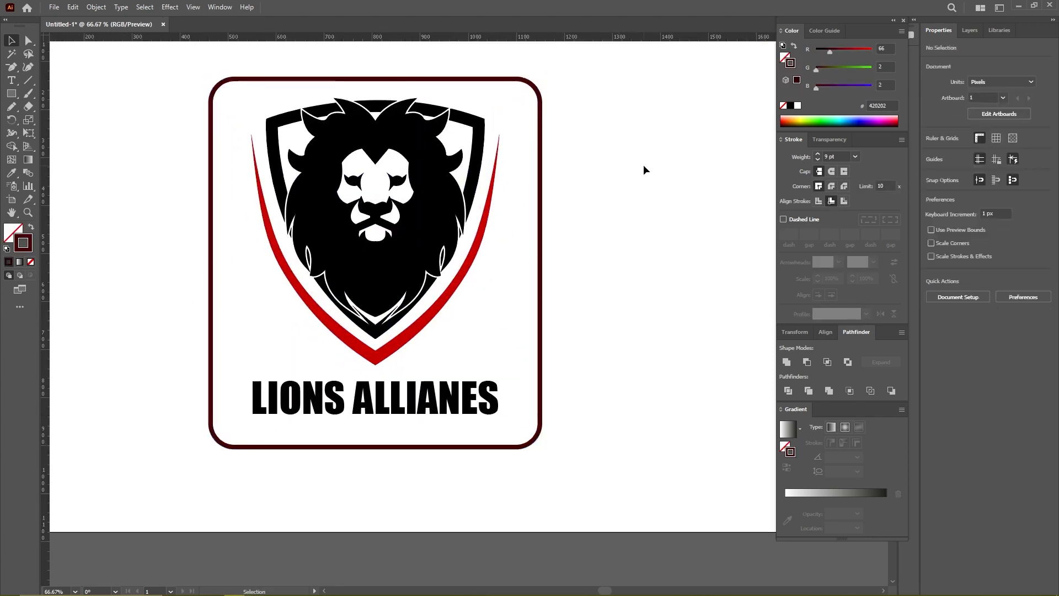
Step: Tighten the rounded frame around the logo to about 618 px wide and 750 px high
{"action": "left_click_drag", "start_coordinate": [557, 234], "coordinate": [506, 283]}
{"action": "left_click", "coordinate": [523, 254]}
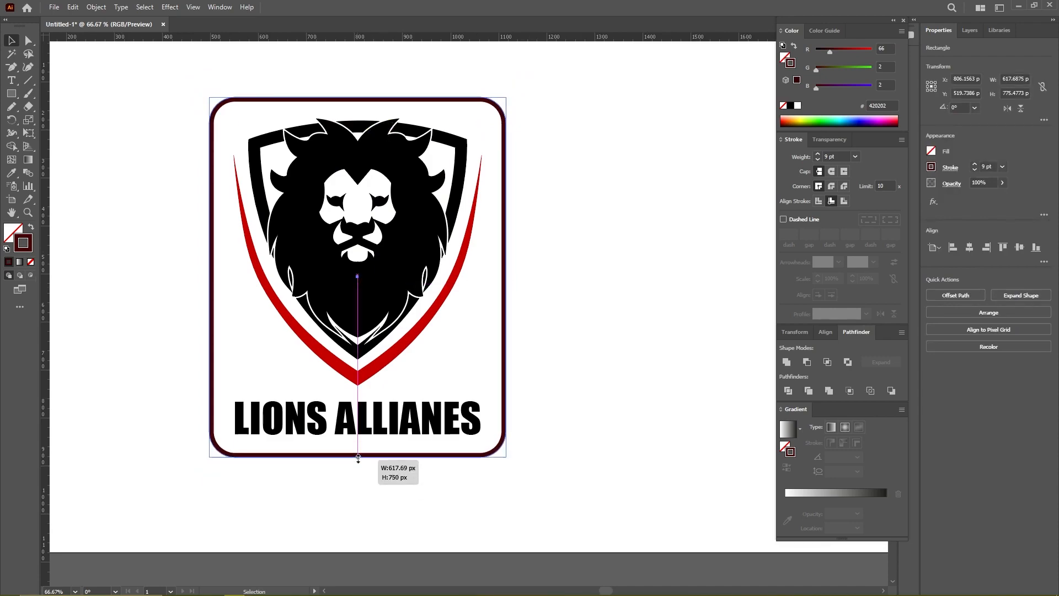
{"action": "left_click_drag", "start_coordinate": [358, 458], "coordinate": [358, 458]}
{"action": "left_click", "coordinate": [596, 221]}
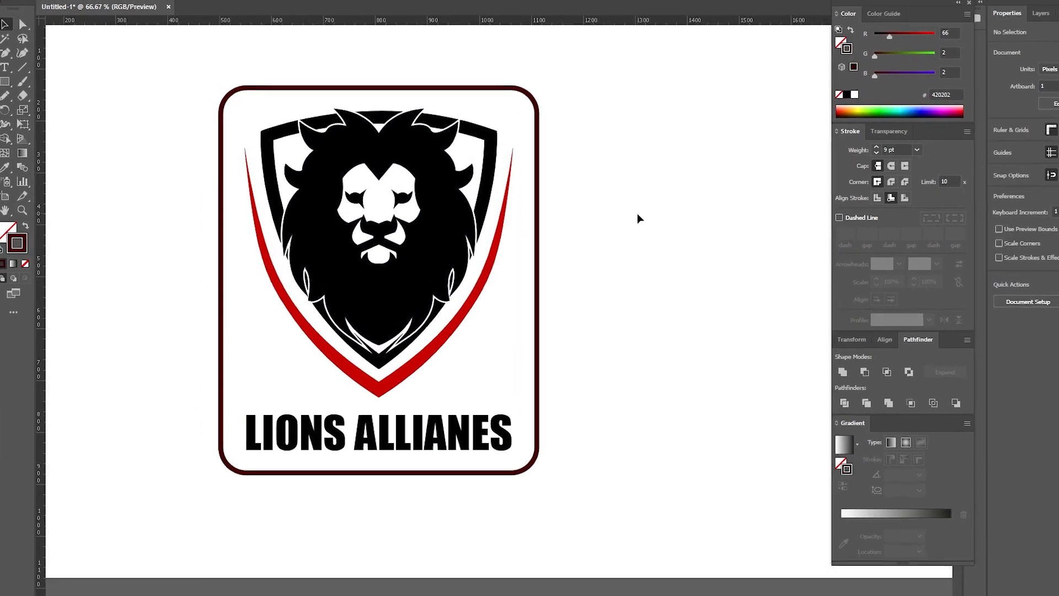